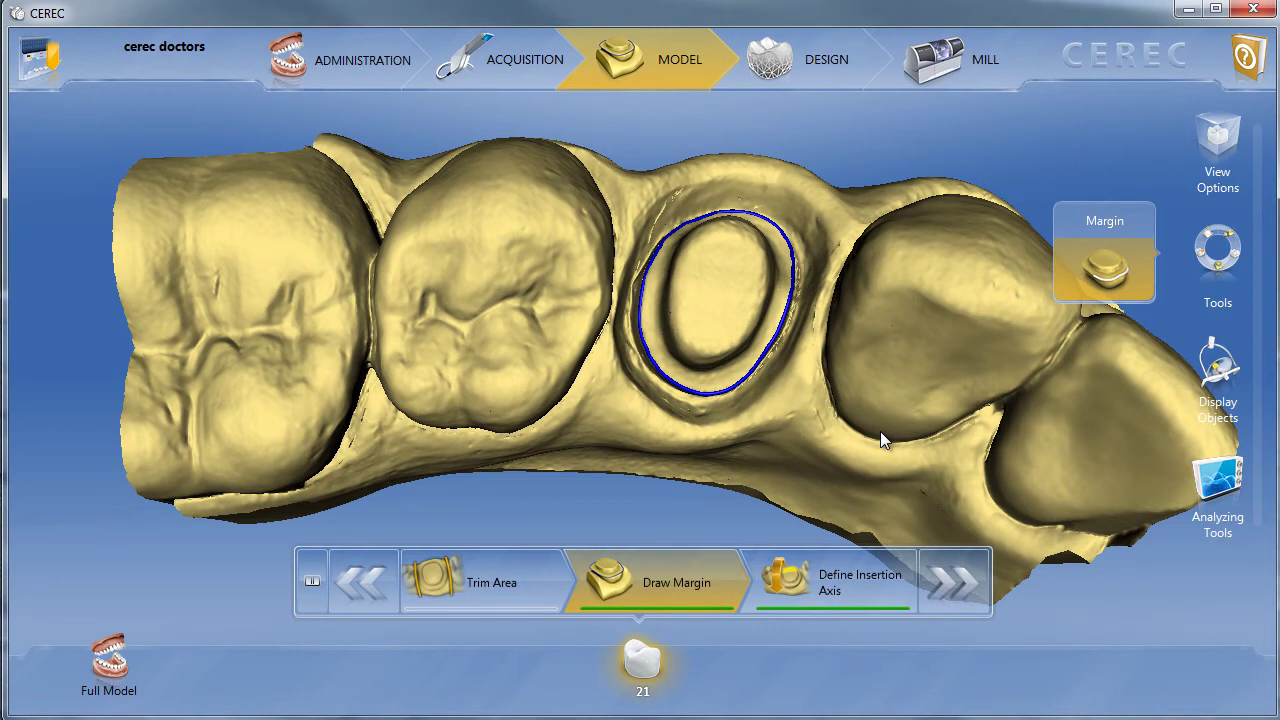
# Step: Zoom out on the tooth 21 model and advance to the Define Insertion Axis step
pyautogui.scroll(-3, 880, 431)
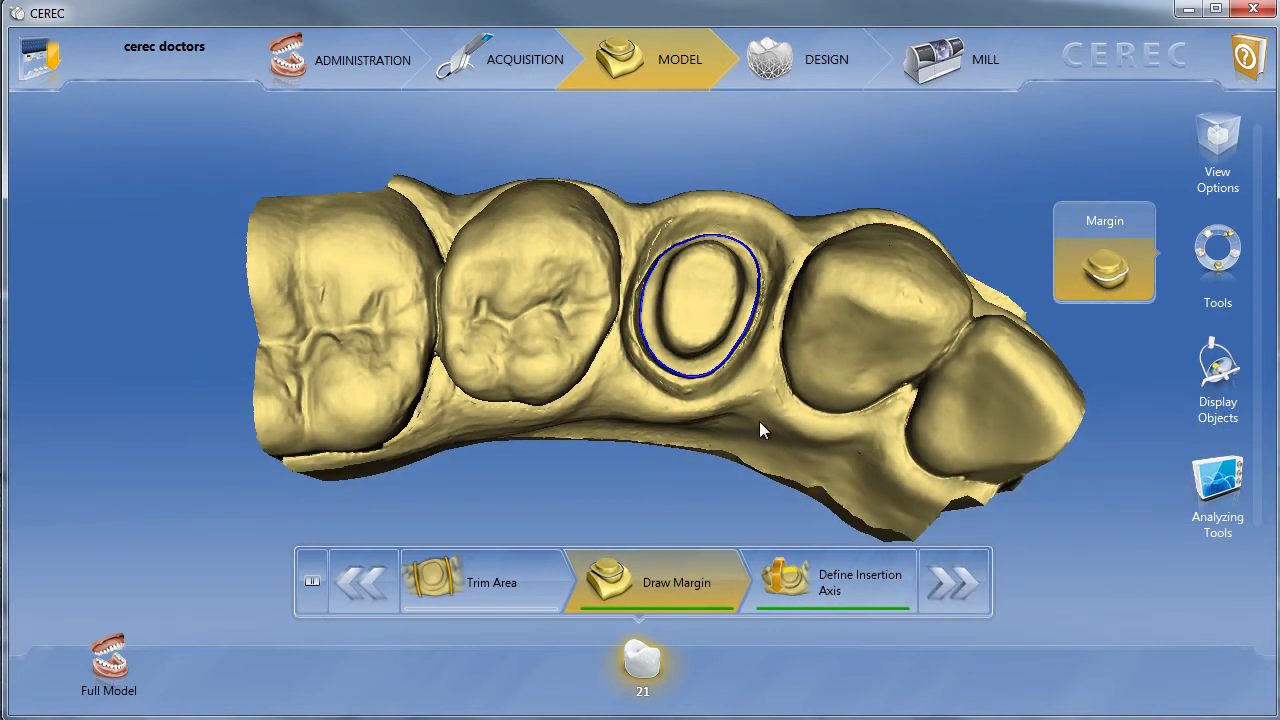
pyautogui.click(790, 578)
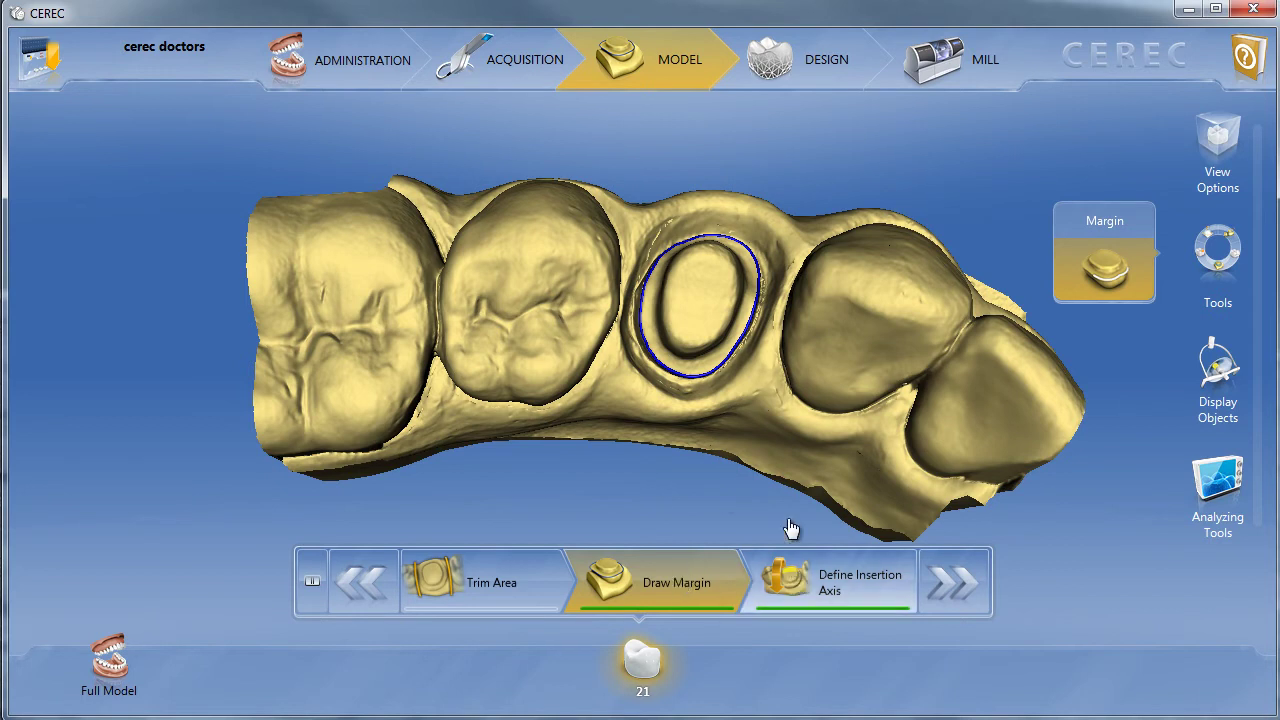
# Step: Tilt the model to set the tooth 21 insertion axis and accept it with OK
pyautogui.scroll(2, 688, 461)
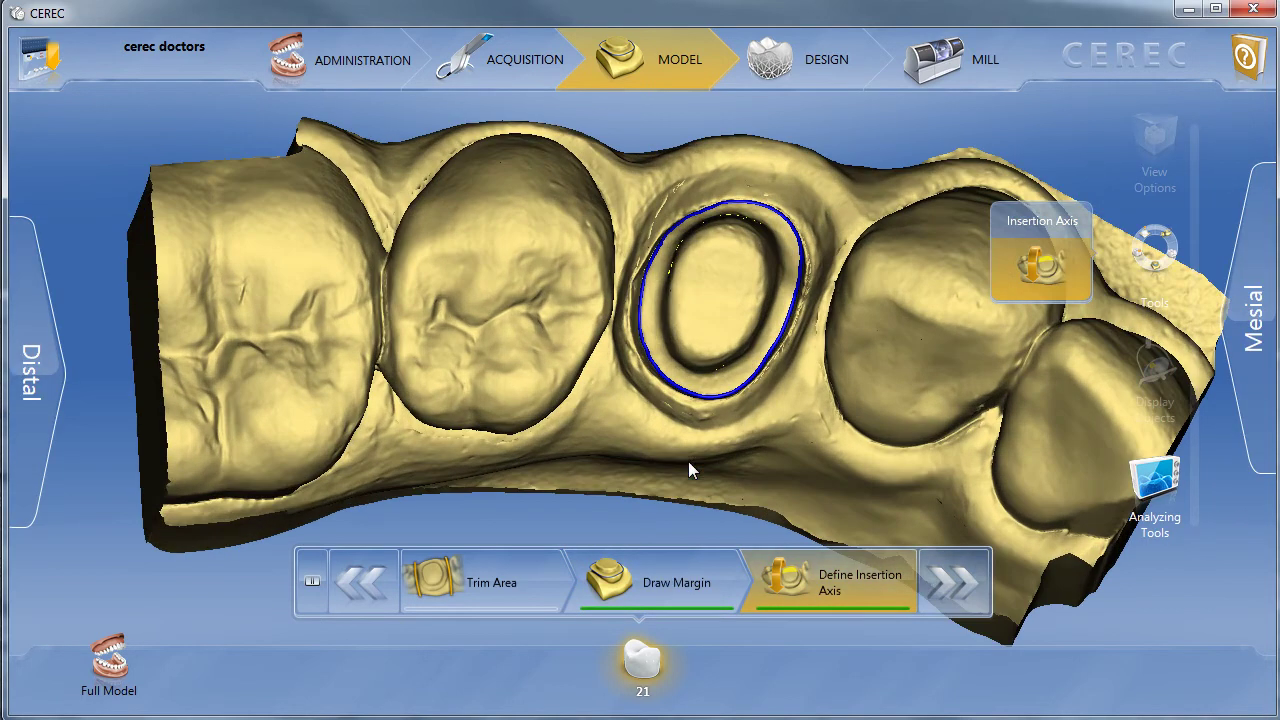
pyautogui.moveTo(748, 374); pyautogui.dragTo(750, 383, button='middle')
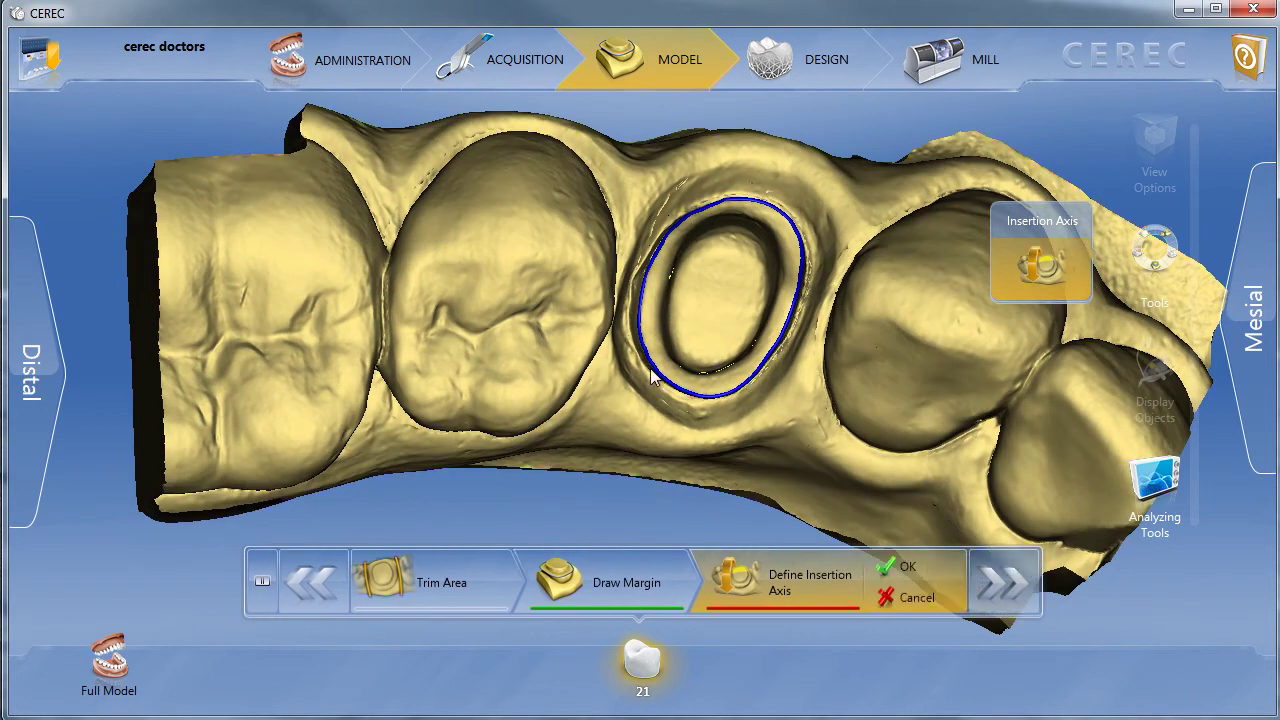
pyautogui.moveTo(649, 364); pyautogui.dragTo(647, 364, button='middle')
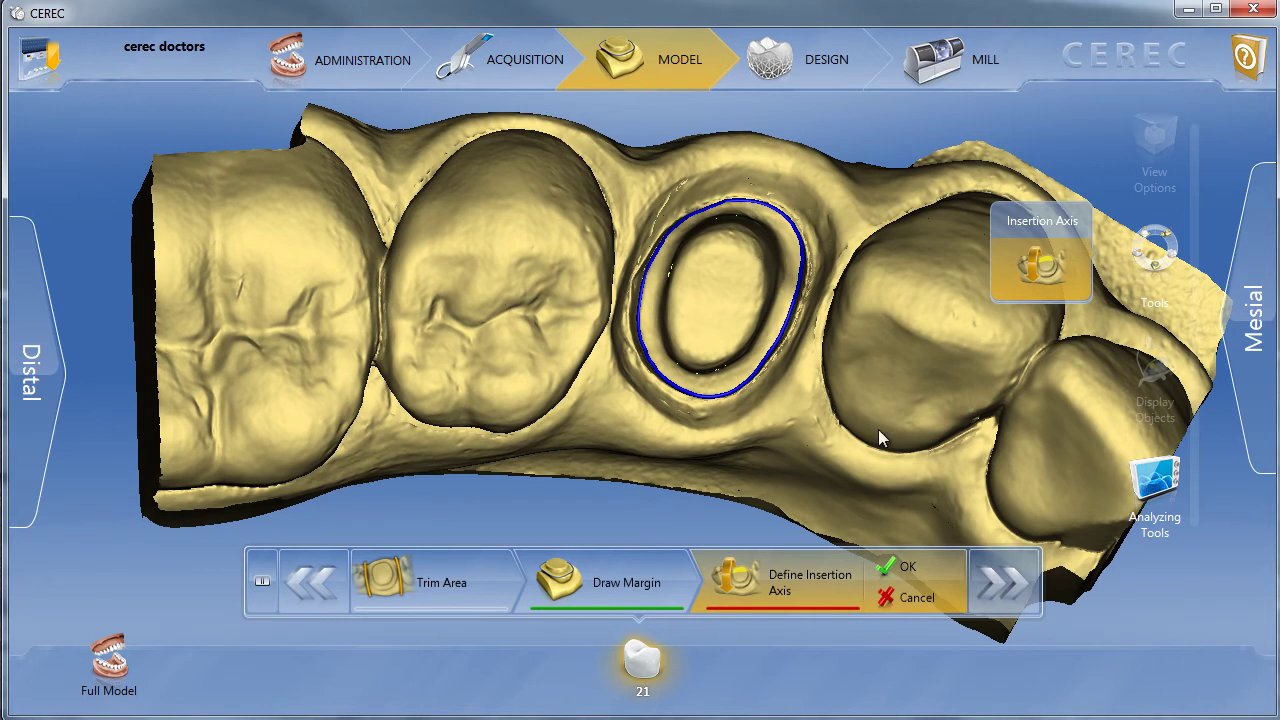
pyautogui.click(900, 566)
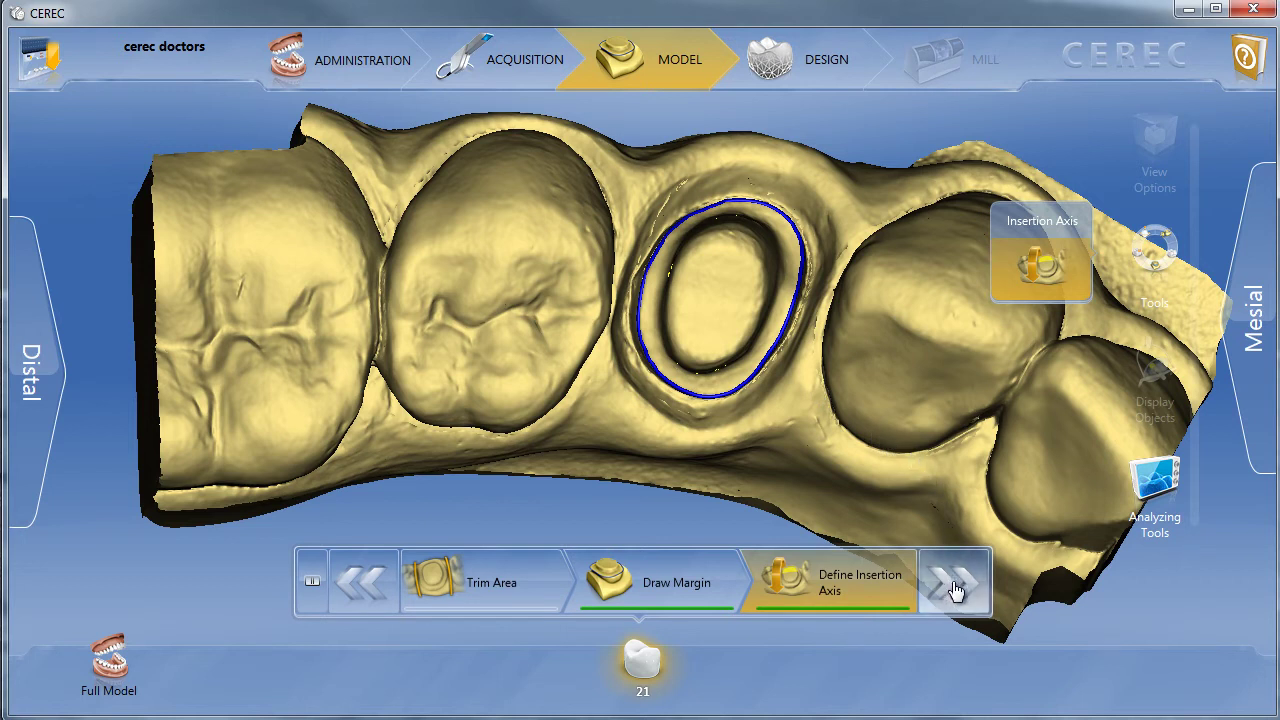
# Step: Enter the Design phase to generate the crown proposal and orbit to inspect it
pyautogui.click(808, 68)
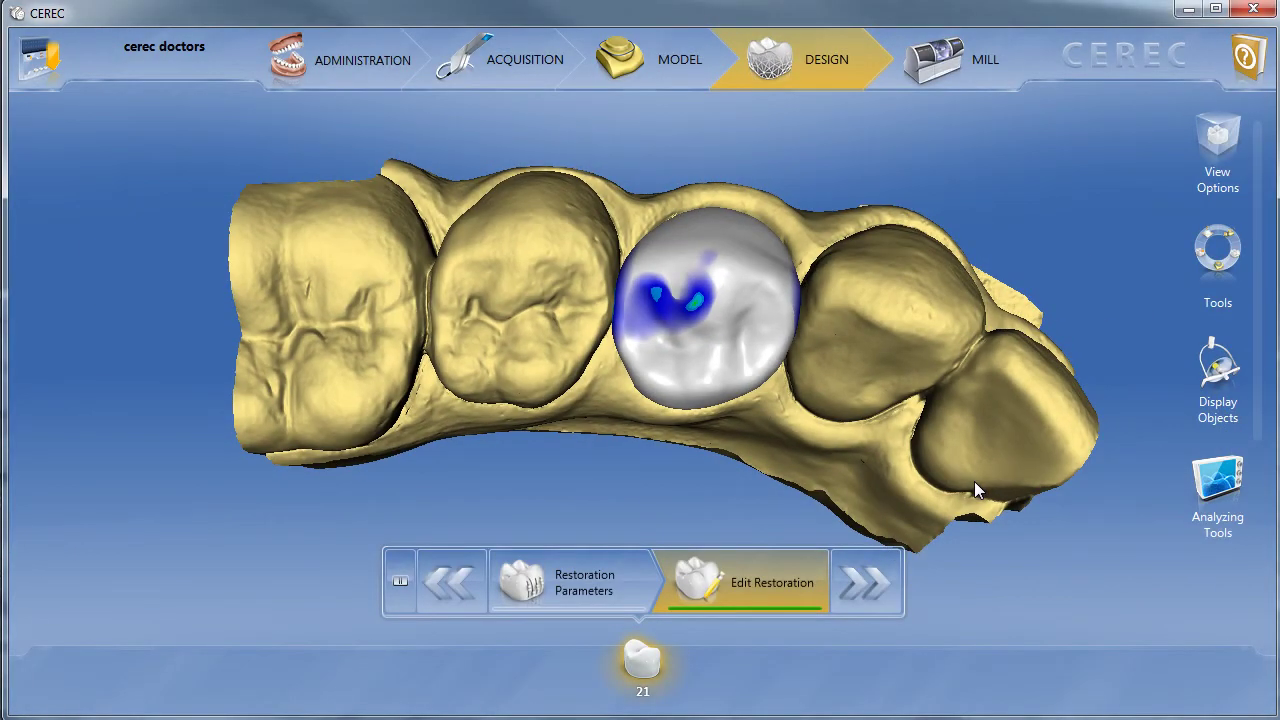
pyautogui.moveTo(691, 471); pyautogui.dragTo(703, 423, button='middle')
pyautogui.moveTo(955, 437); pyautogui.dragTo(856, 463, button='middle')
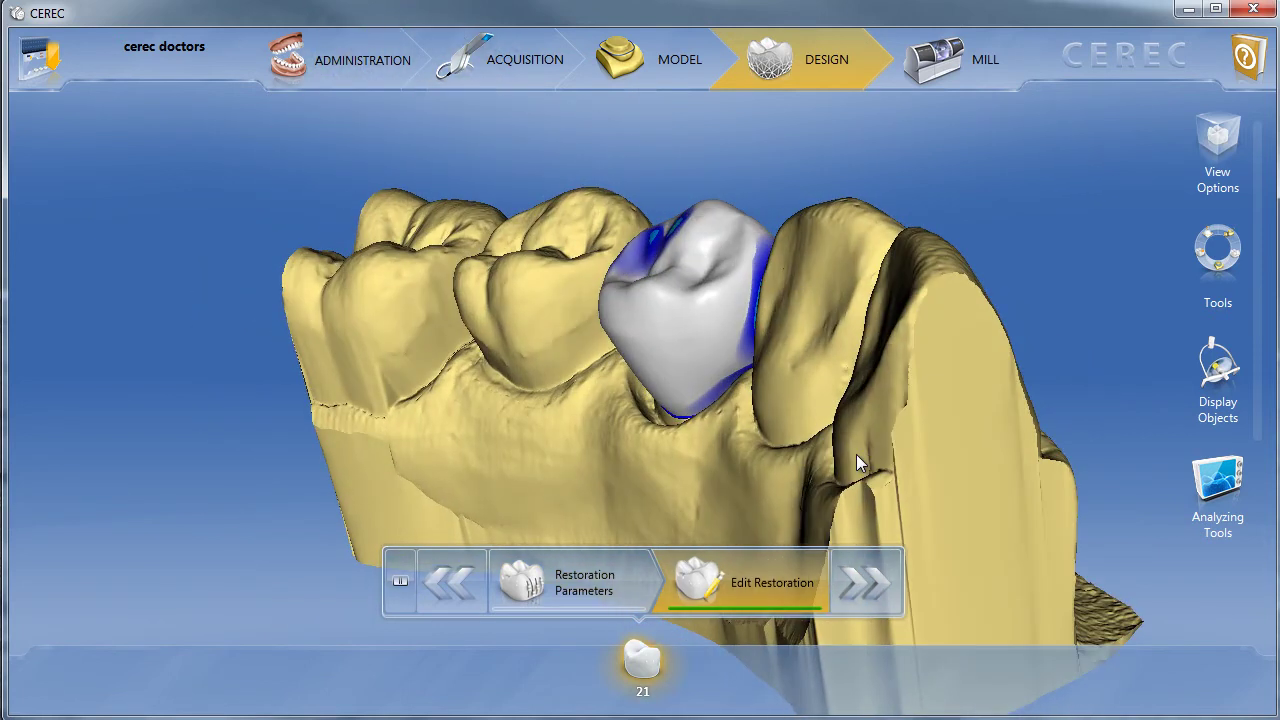
# Step: Show the Upper Jaw to check the crown's bite from several angles, then hide it again
pyautogui.click(1216, 378)
pyautogui.click(1025, 172)
pyautogui.moveTo(810, 316); pyautogui.dragTo(749, 380, button='middle')
pyautogui.scroll(3, 749, 380)
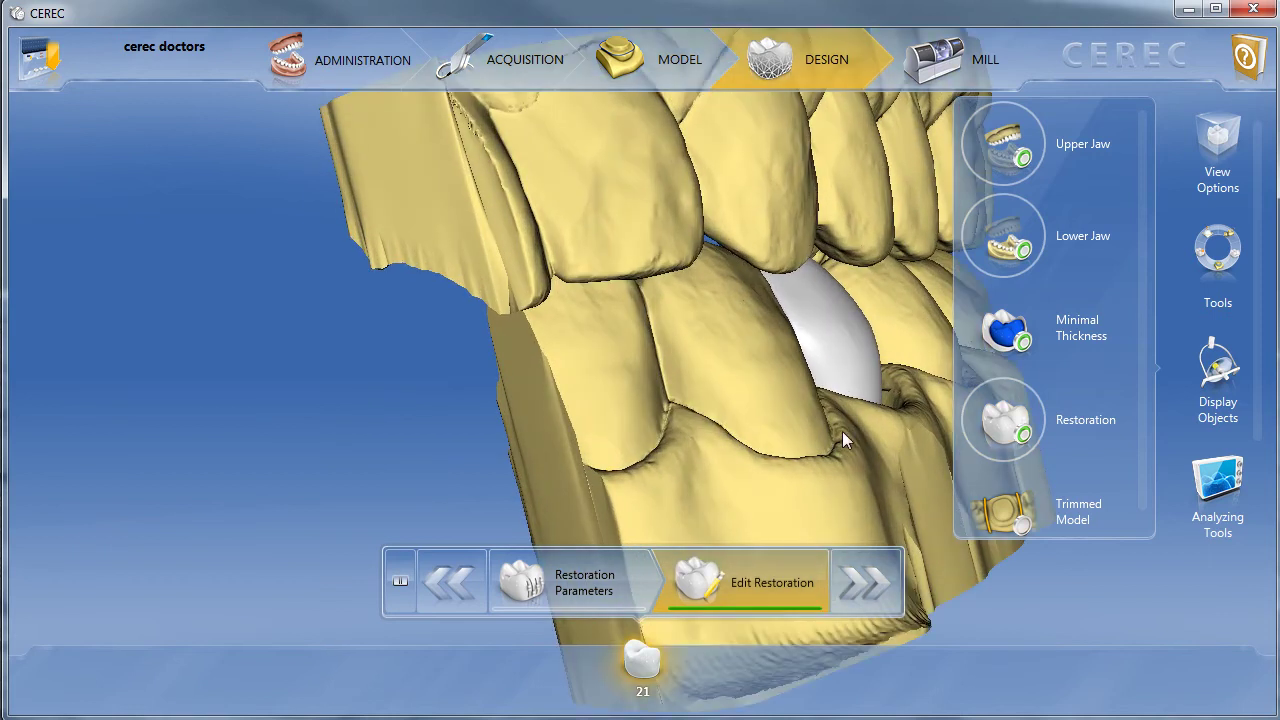
pyautogui.moveTo(753, 442); pyautogui.dragTo(712, 416, button='middle')
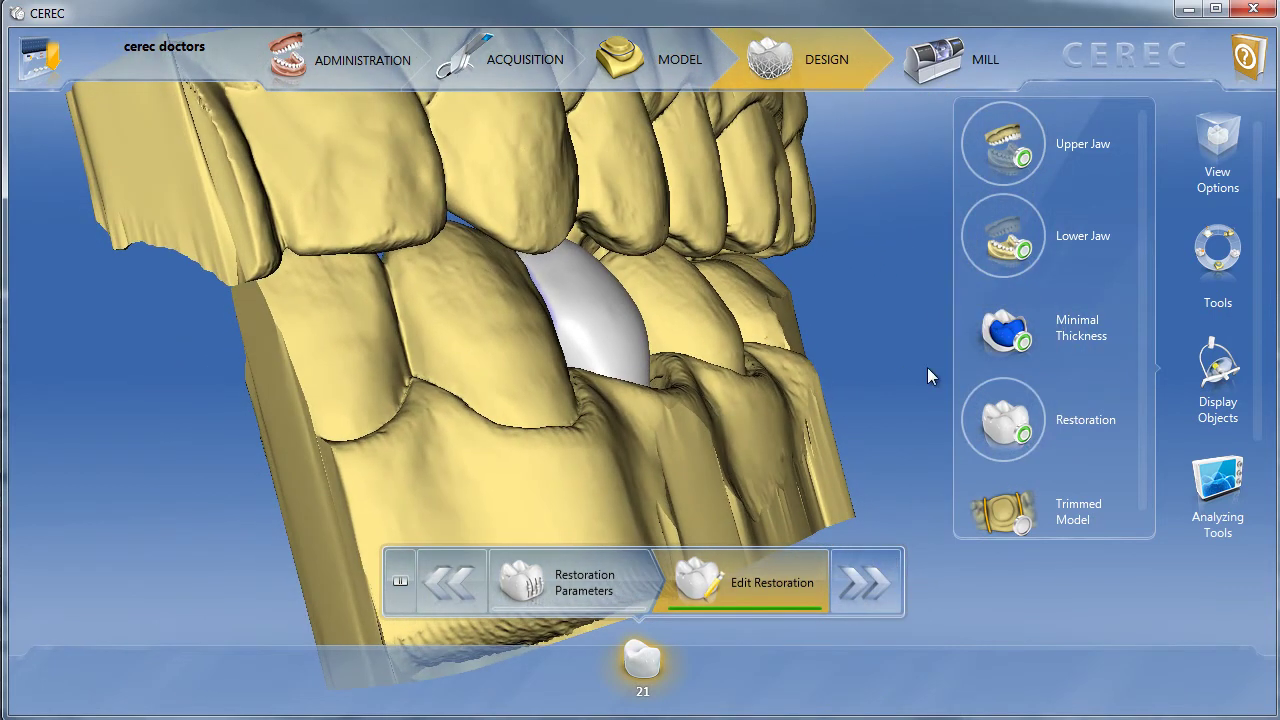
pyautogui.click(1021, 168)
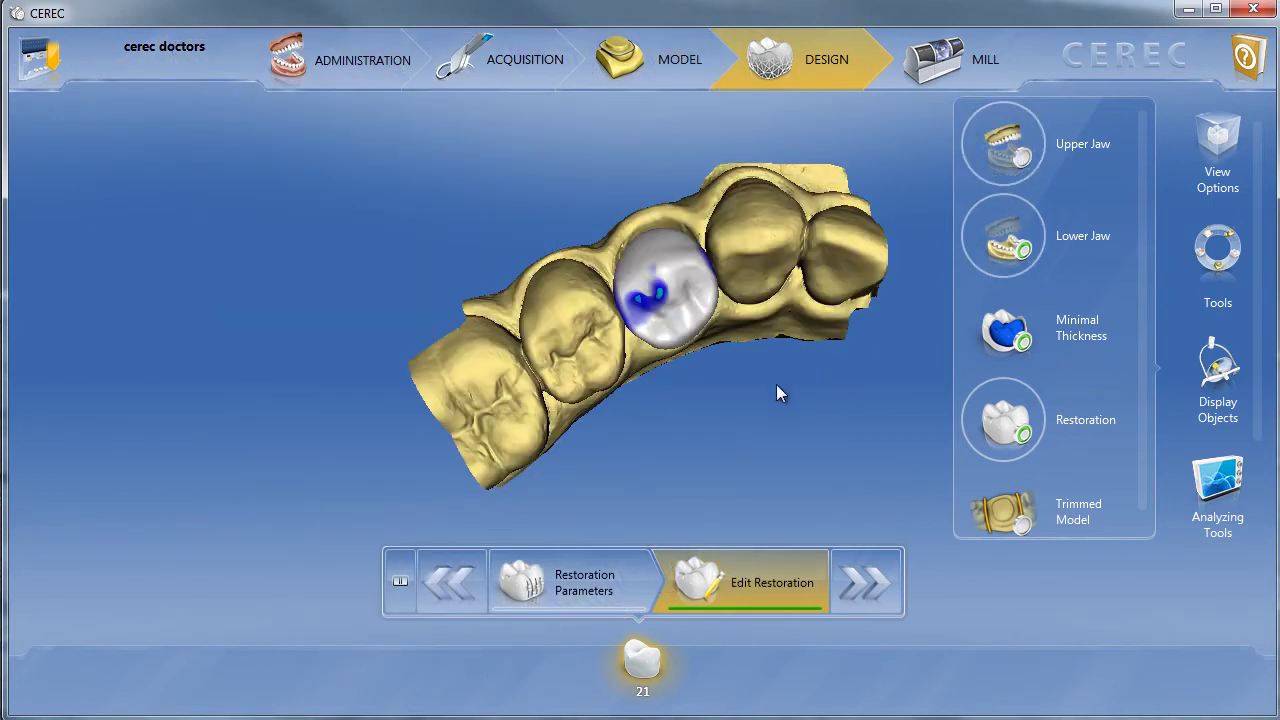
pyautogui.moveTo(591, 390); pyautogui.dragTo(576, 349)
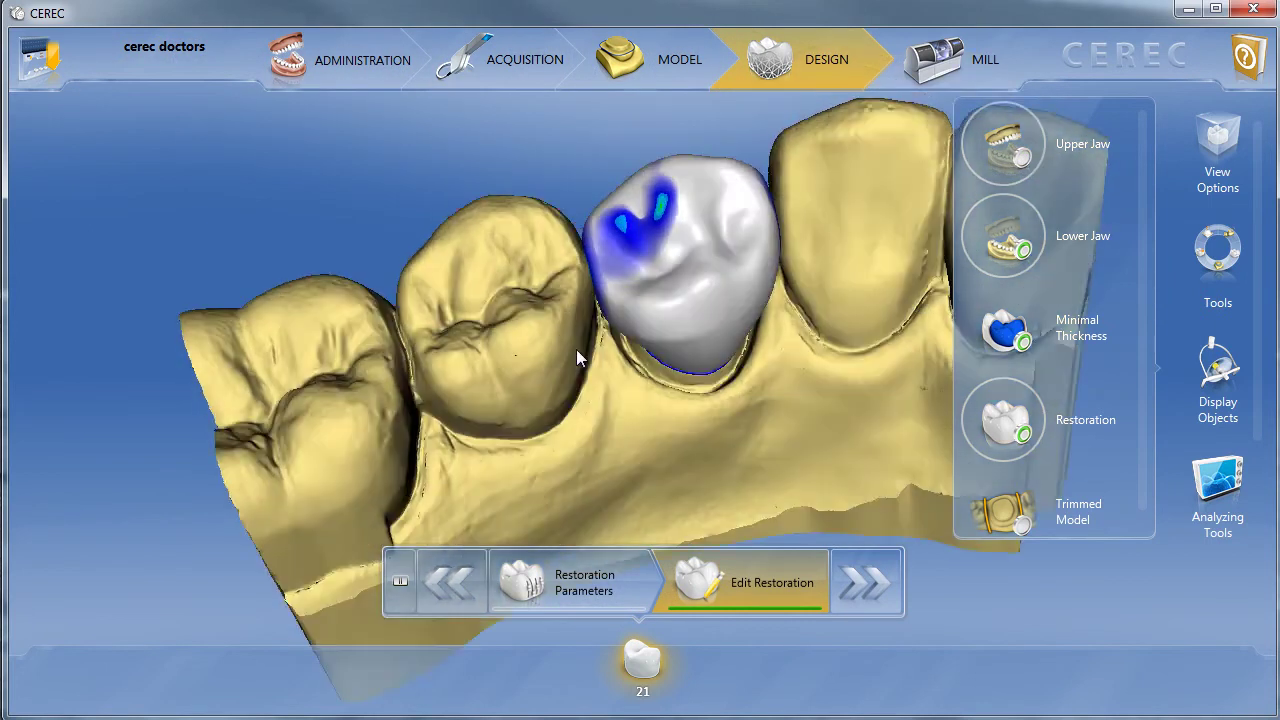
pyautogui.moveTo(855, 389); pyautogui.dragTo(799, 326)
# Step: Pick the crown Move tool and shift the crown slightly on the preparation
pyautogui.click(676, 240)
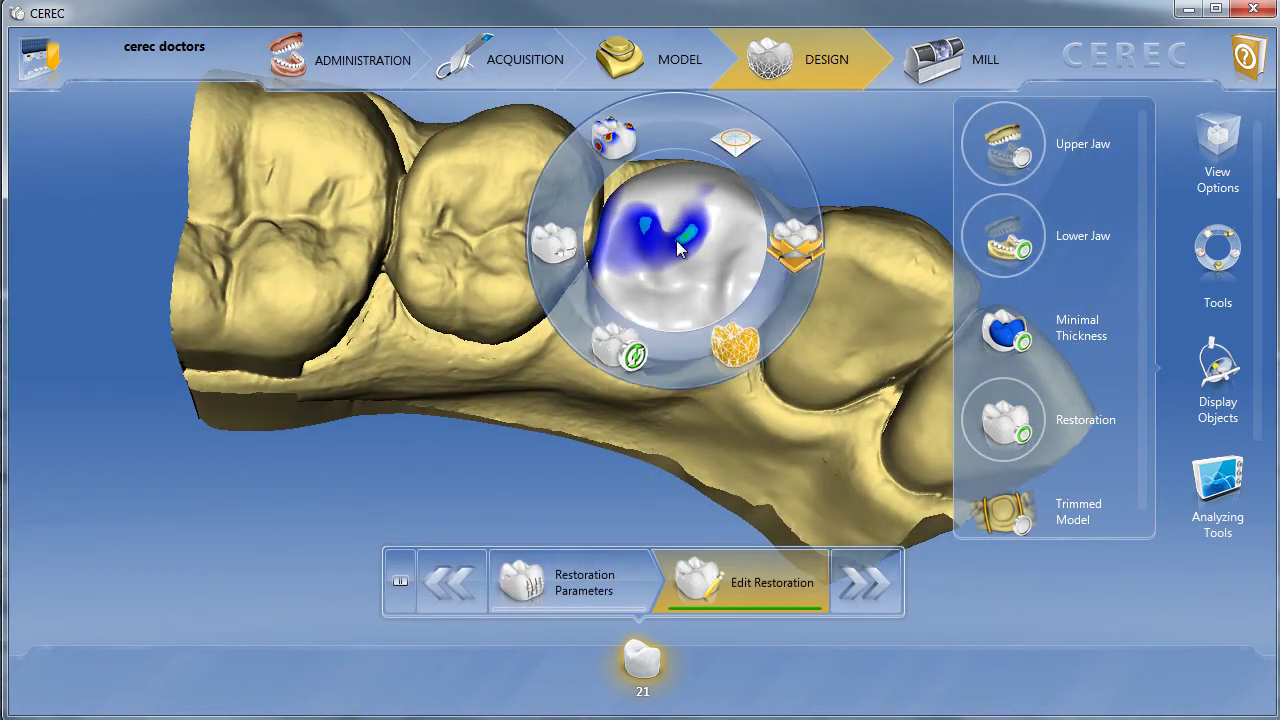
pyautogui.click(783, 239)
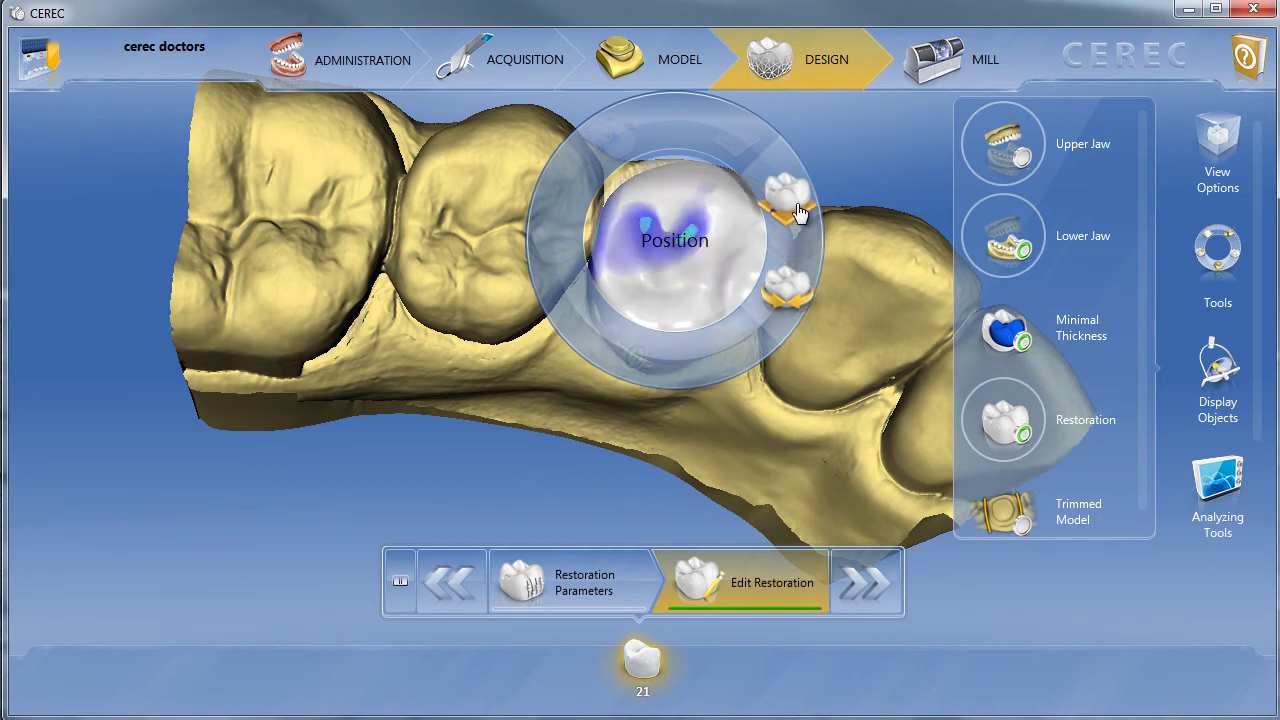
pyautogui.click(798, 210)
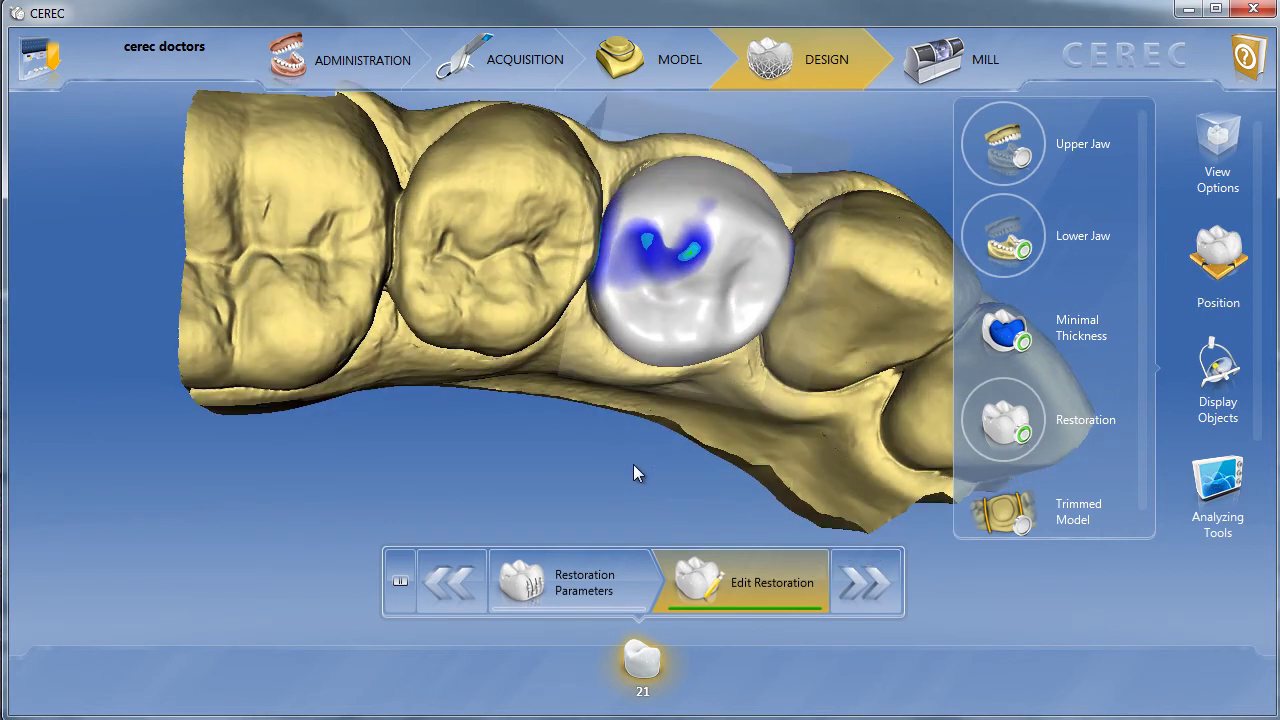
pyautogui.moveTo(677, 437); pyautogui.dragTo(621, 474, button='right')
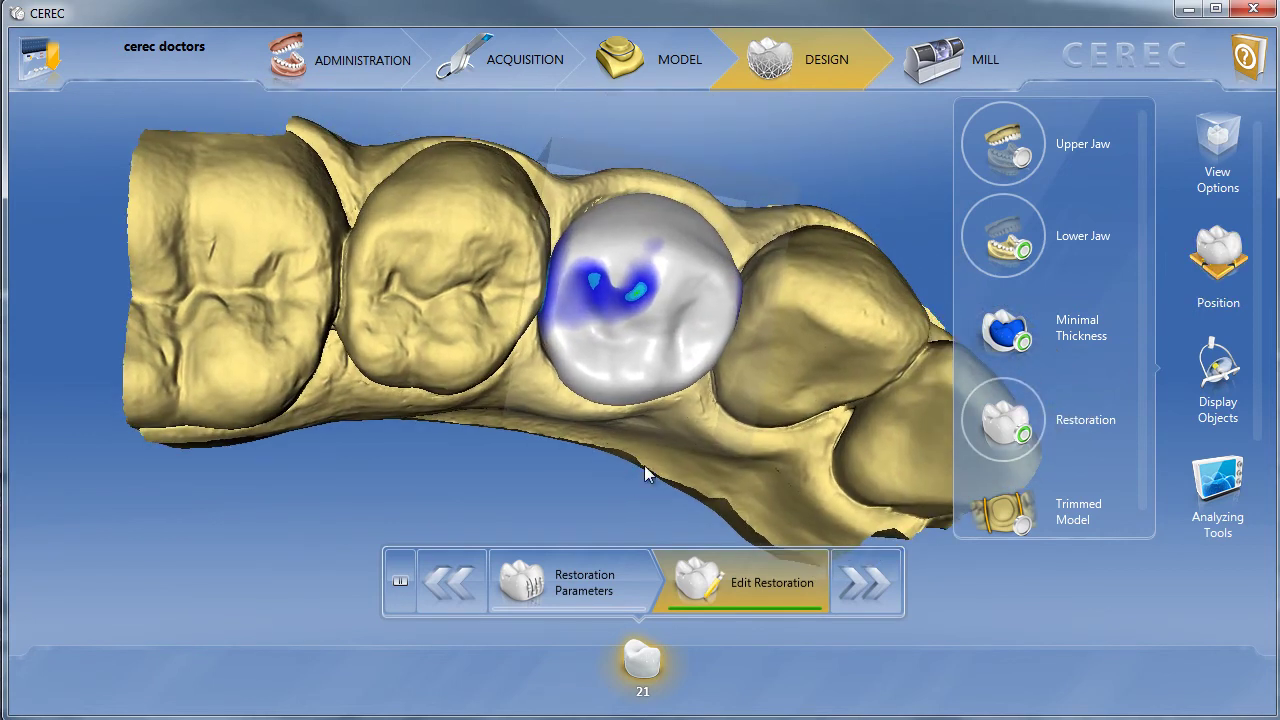
pyautogui.moveTo(664, 326)
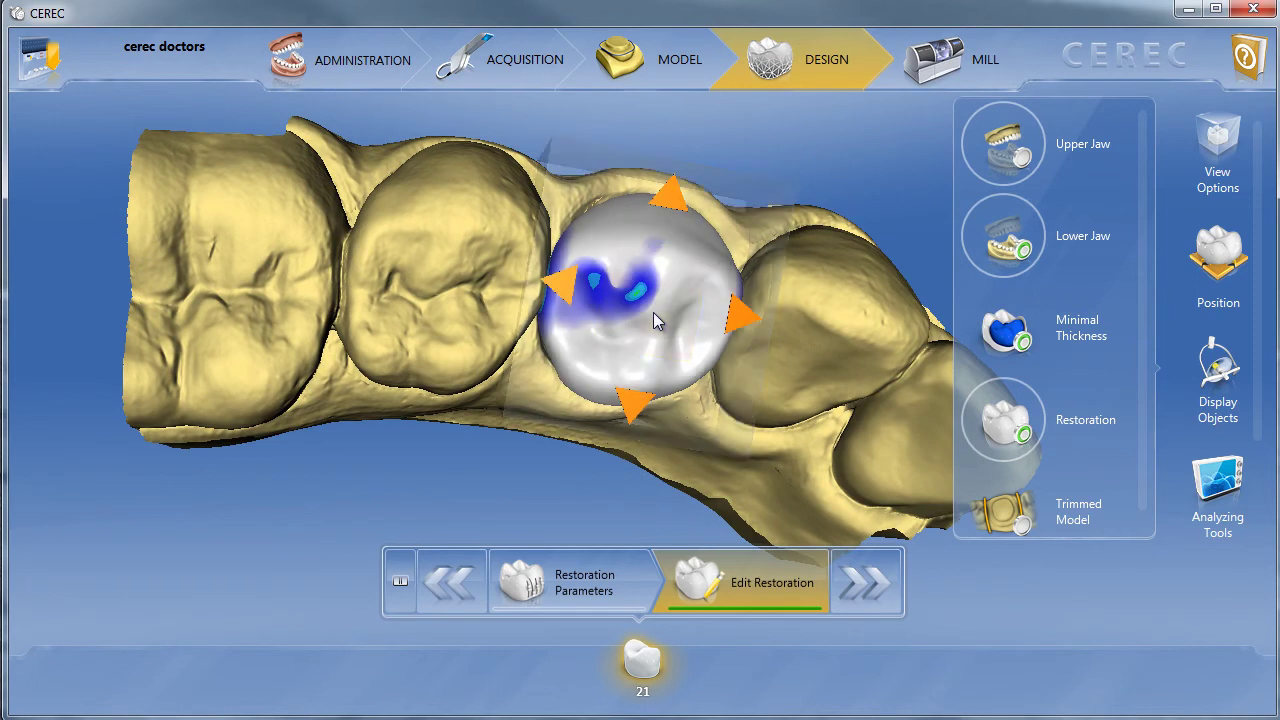
pyautogui.moveTo(654, 306)
pyautogui.mouseDown()
pyautogui.moveTo(656, 282)
pyautogui.moveTo(656, 293)
pyautogui.mouseUp()
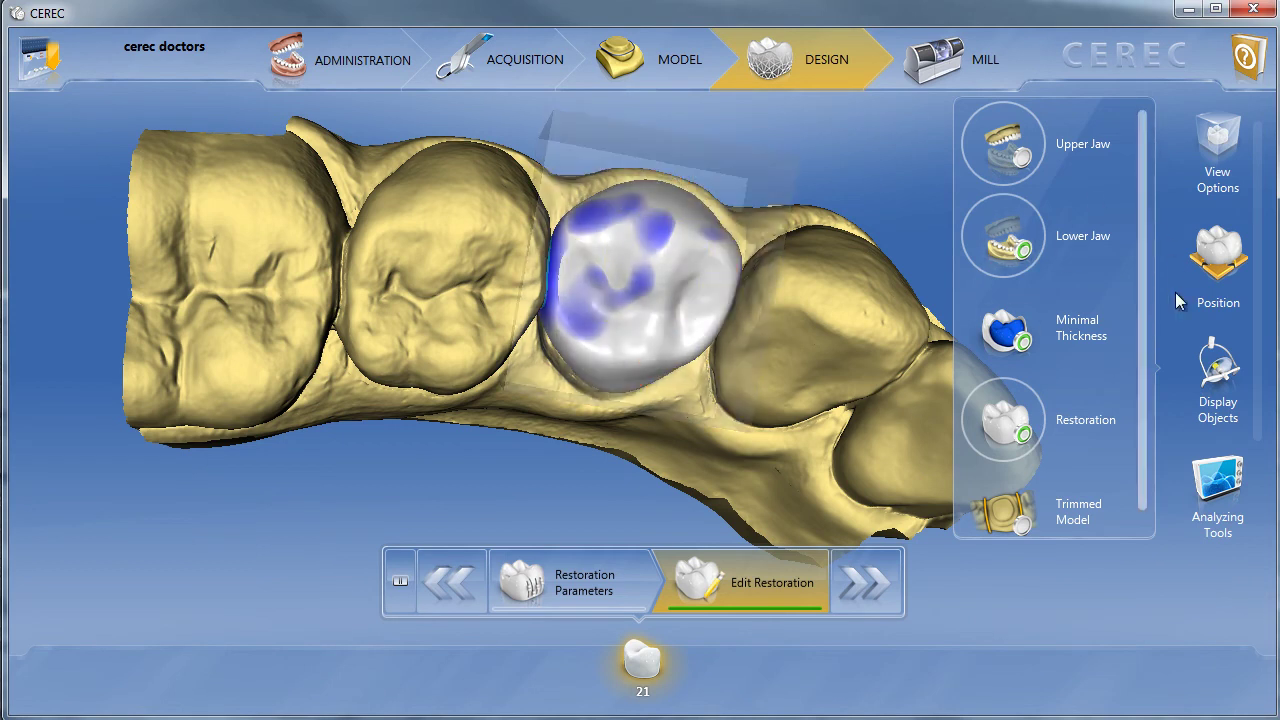
# Step: Close Display Objects, orbit to a frontal view, and nudge the crown slightly right toward its neighbour
pyautogui.click(1217, 372)
pyautogui.moveTo(869, 271); pyautogui.dragTo(818, 373, button='middle')
pyautogui.moveTo(722, 423); pyautogui.dragTo(636, 339, button='middle')
pyautogui.moveTo(677, 310)
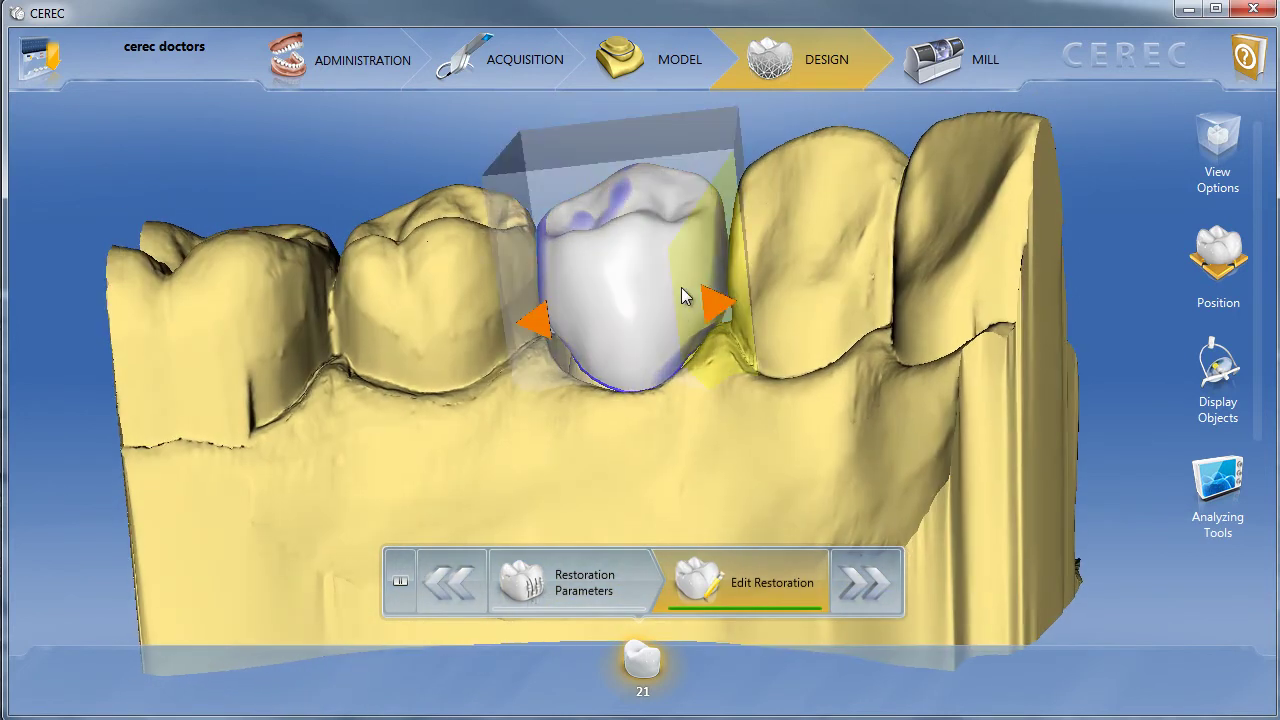
pyautogui.moveTo(683, 289); pyautogui.dragTo(687, 289)
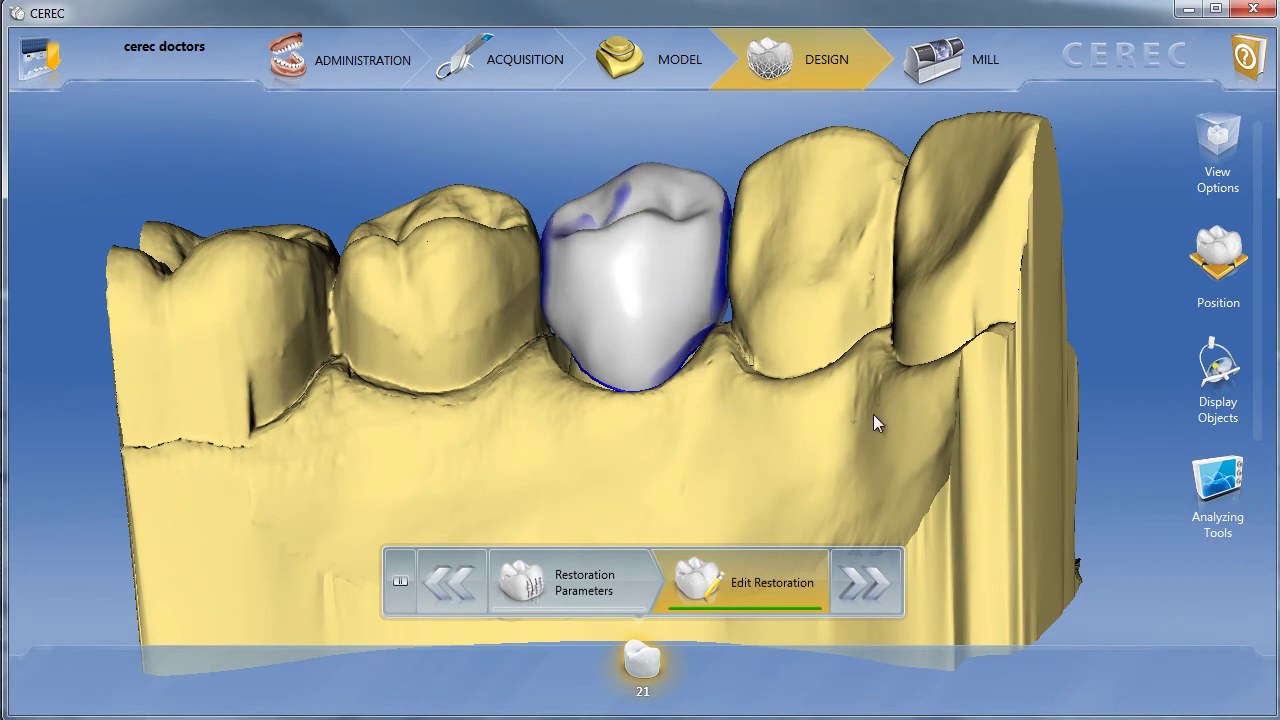
pyautogui.moveTo(974, 387)
pyautogui.mouseDown()
pyautogui.moveTo(984, 411)
pyautogui.moveTo(993, 401)
pyautogui.mouseUp()
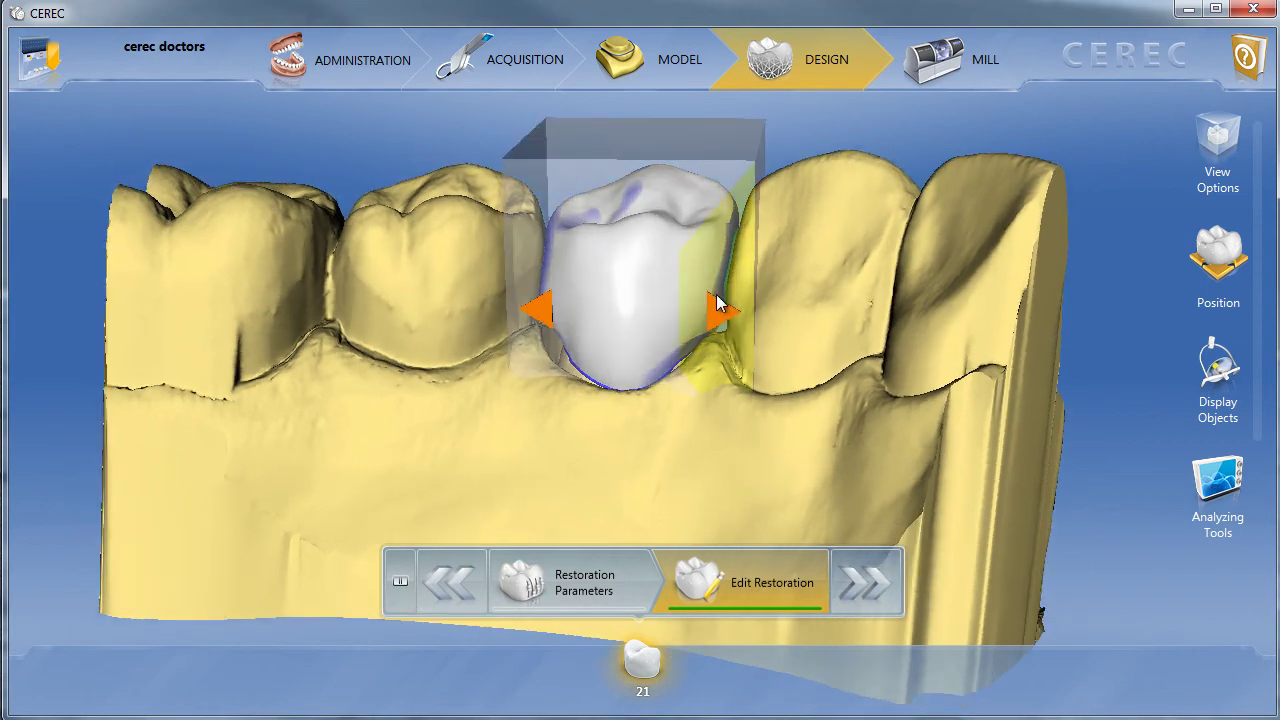
# Step: Use Rotate > Position to turn the tooth 21 crown slightly about its long axis
pyautogui.rightClick(714, 290)
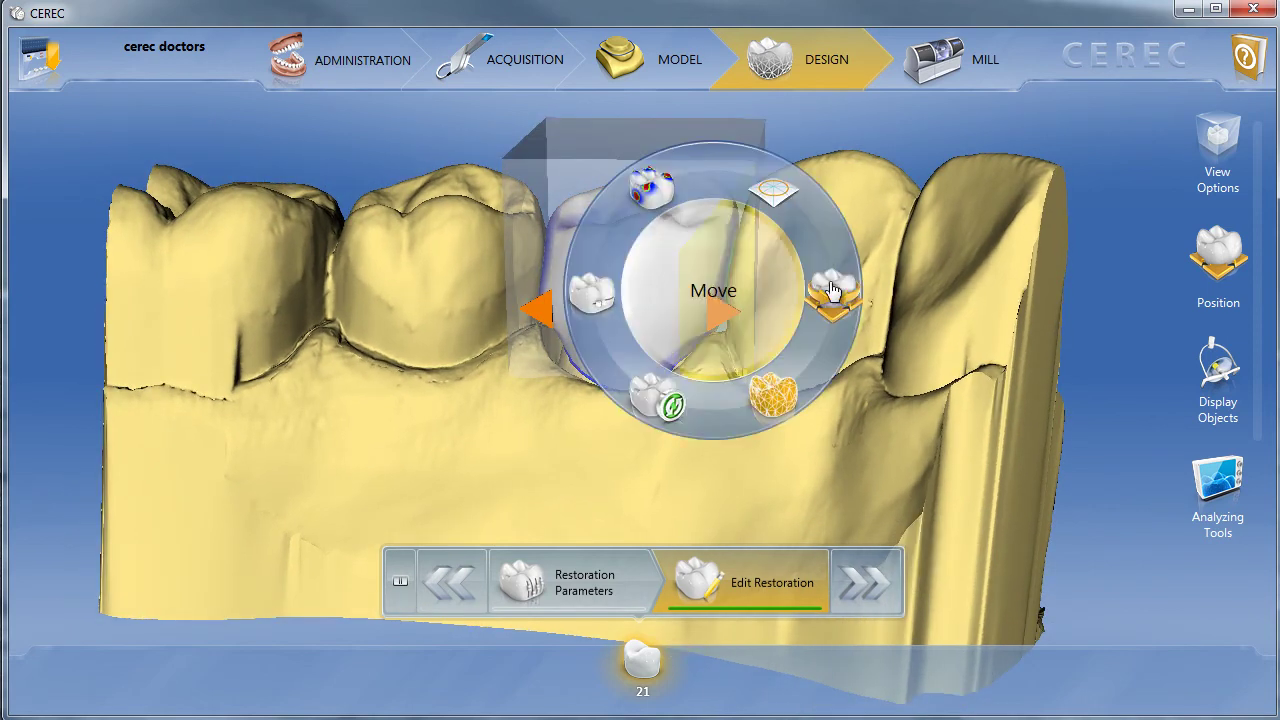
pyautogui.moveTo(837, 290)
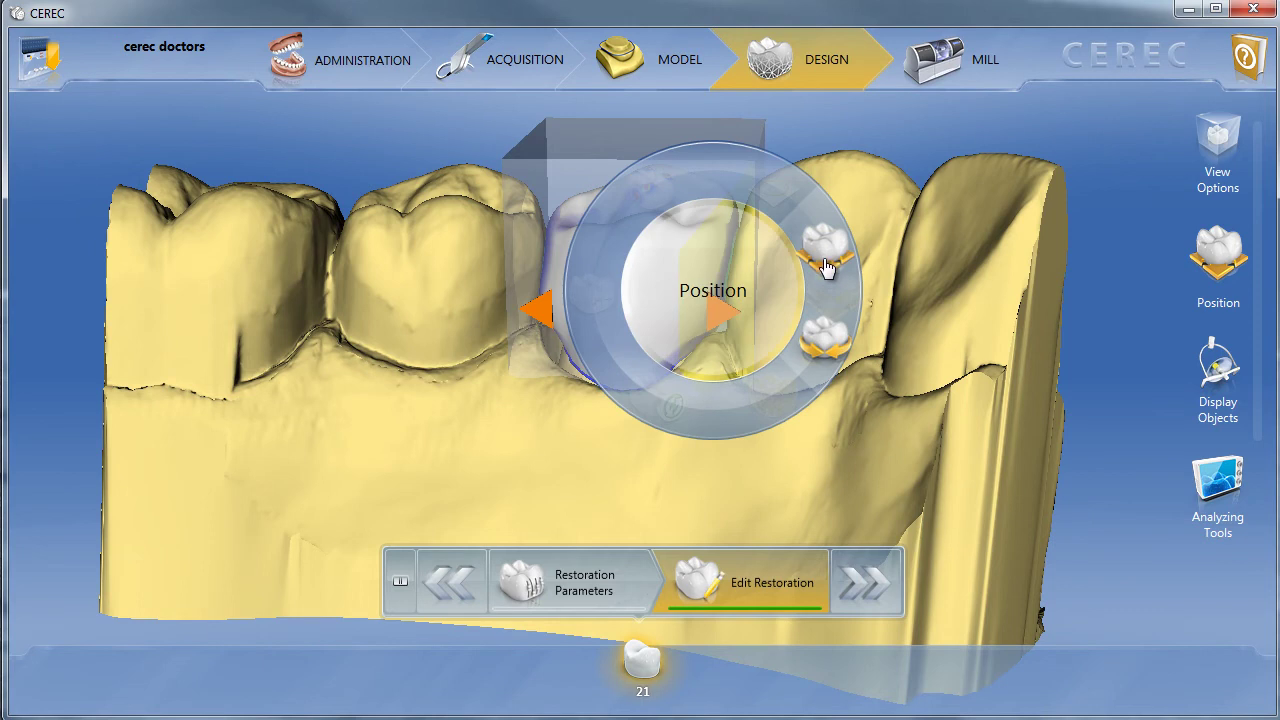
pyautogui.click(826, 333)
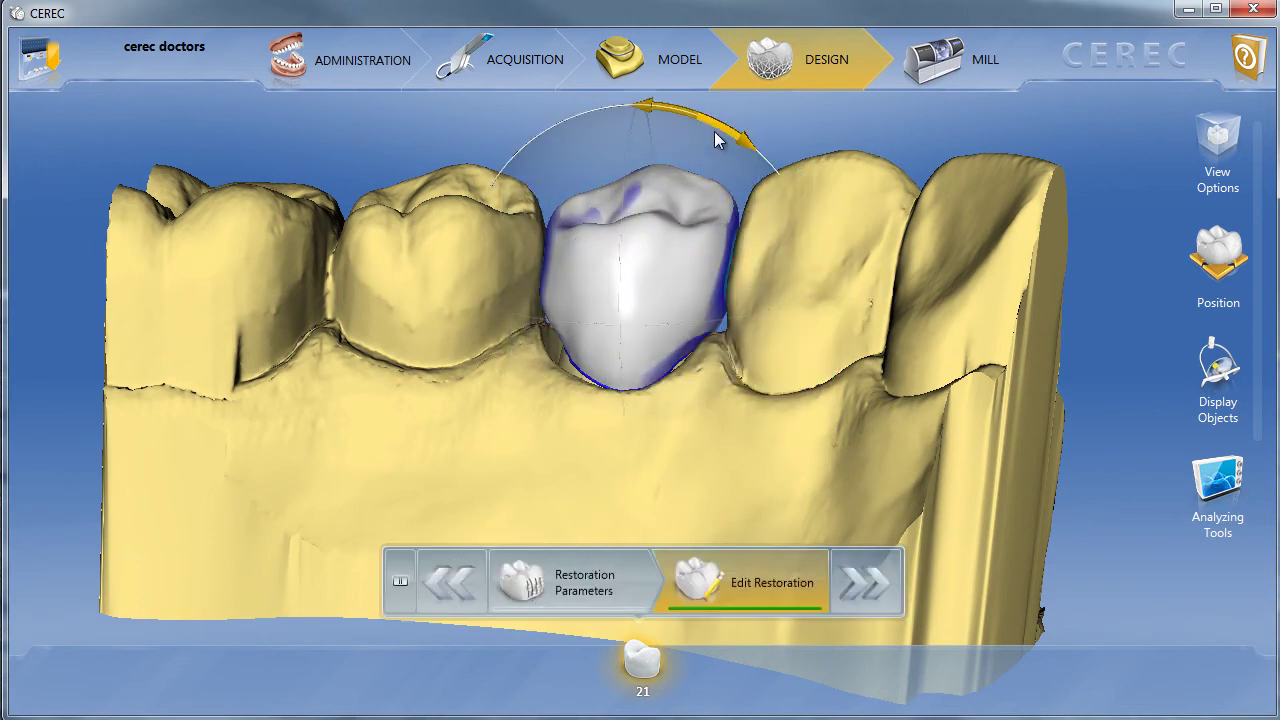
pyautogui.moveTo(720, 136); pyautogui.dragTo(727, 140)
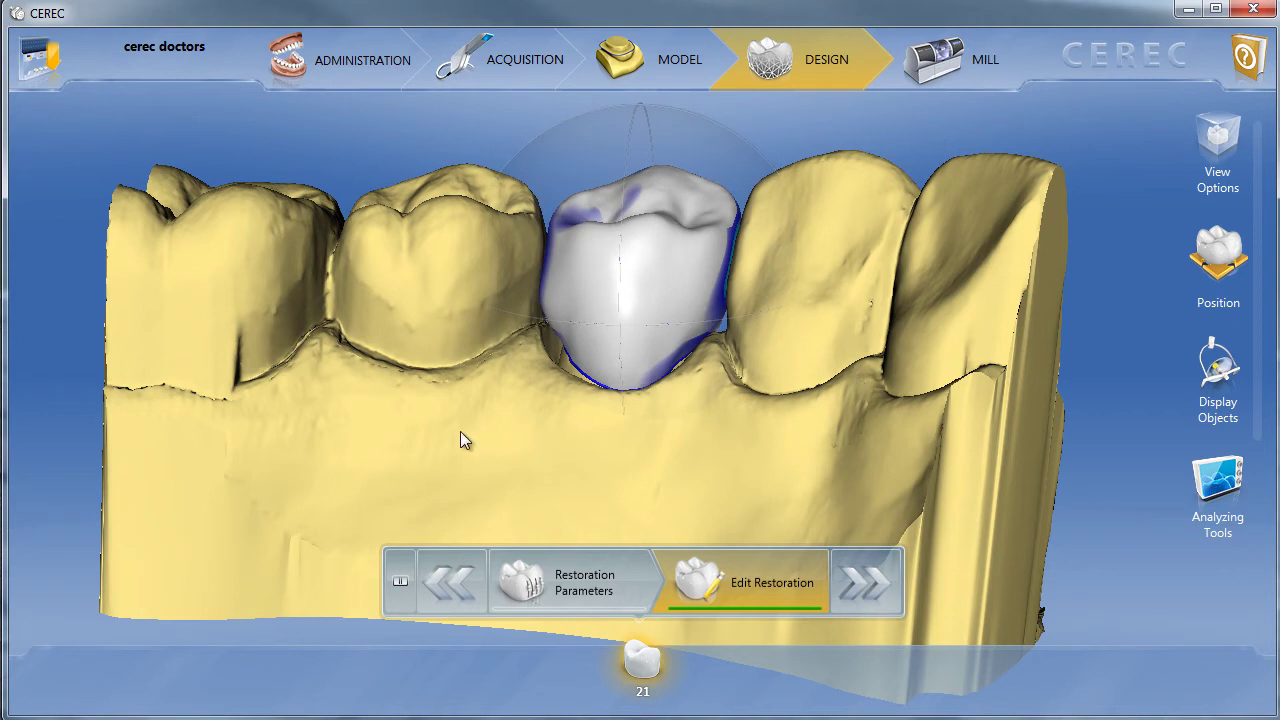
pyautogui.moveTo(408, 446); pyautogui.dragTo(350, 456, button='middle')
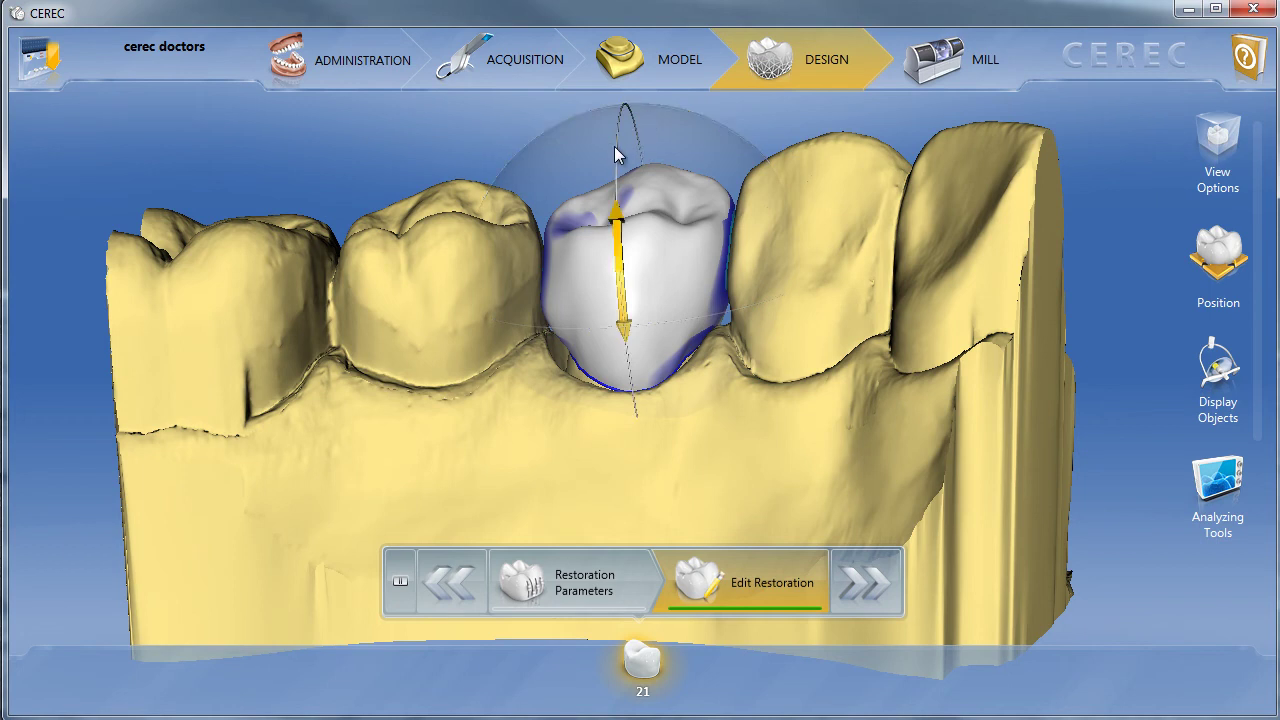
pyautogui.moveTo(616, 154)
pyautogui.mouseDown()
pyautogui.moveTo(617, 141)
pyautogui.moveTo(617, 157)
pyautogui.mouseUp()
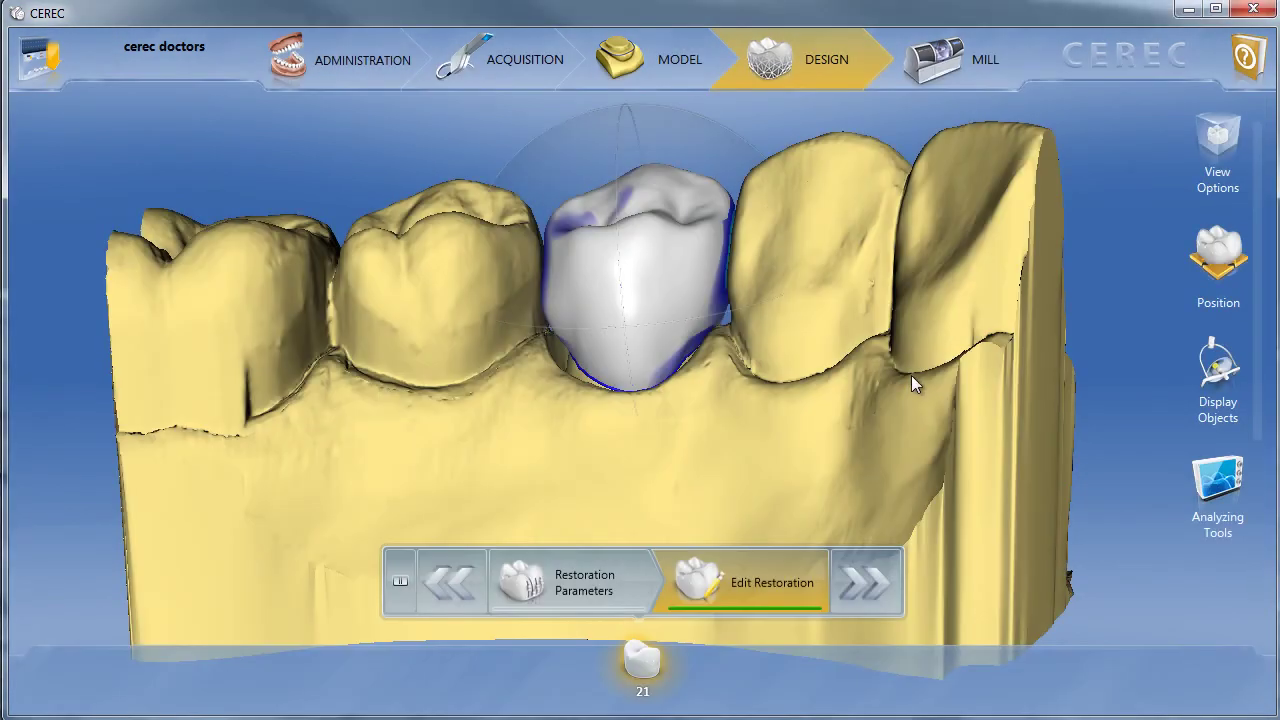
pyautogui.moveTo(911, 375); pyautogui.dragTo(685, 272, button='middle')
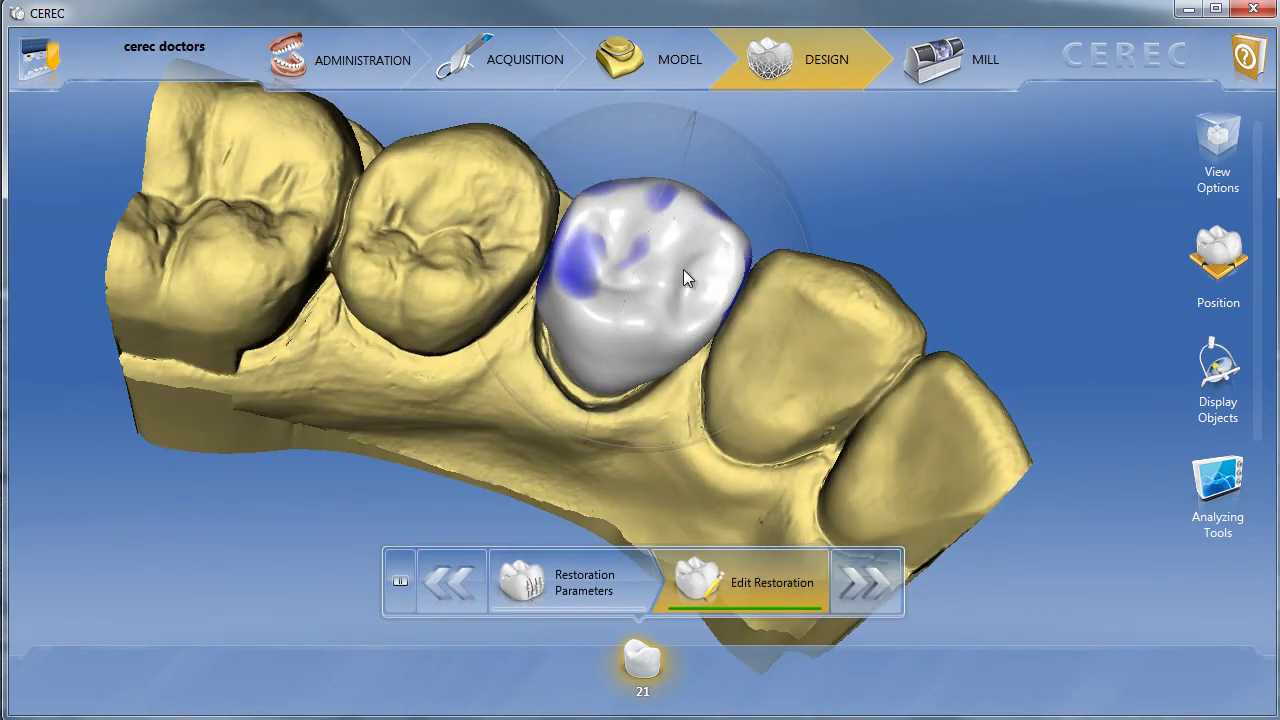
# Step: Apply Form > Shape > Circular (Auto) to the tooth 21 crown and view it buccally
pyautogui.click(679, 269)
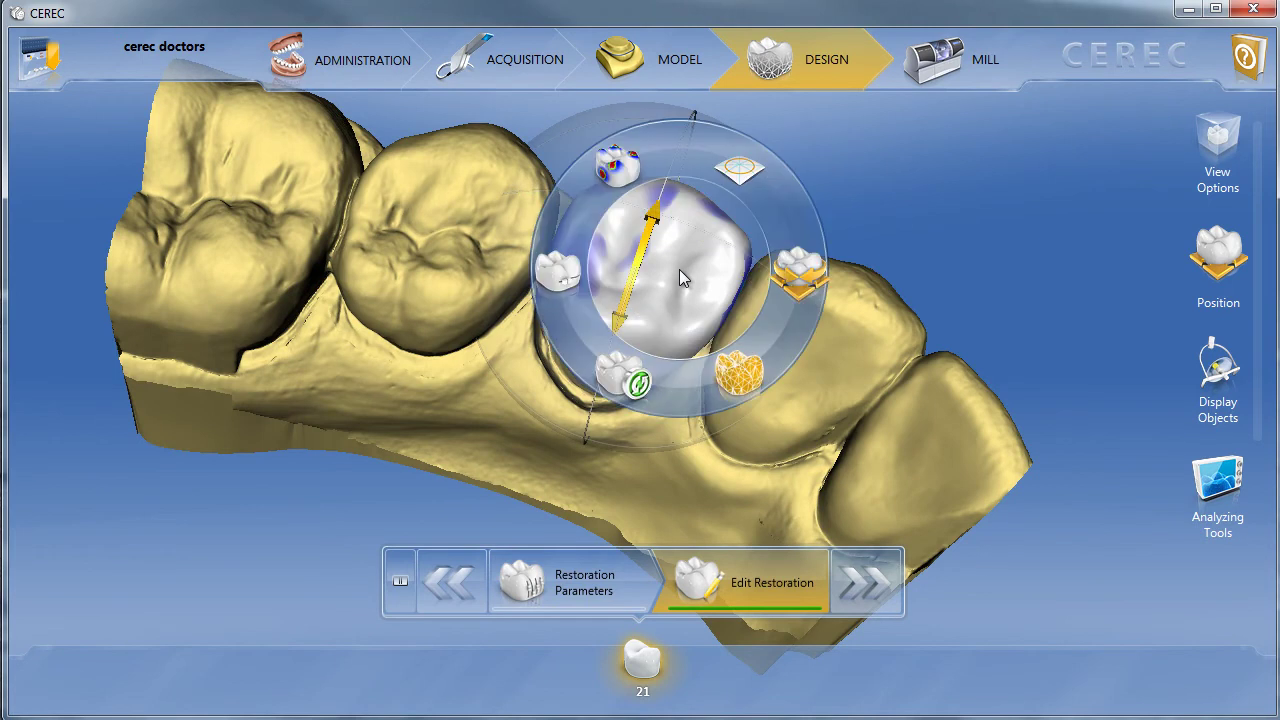
pyautogui.click(741, 182)
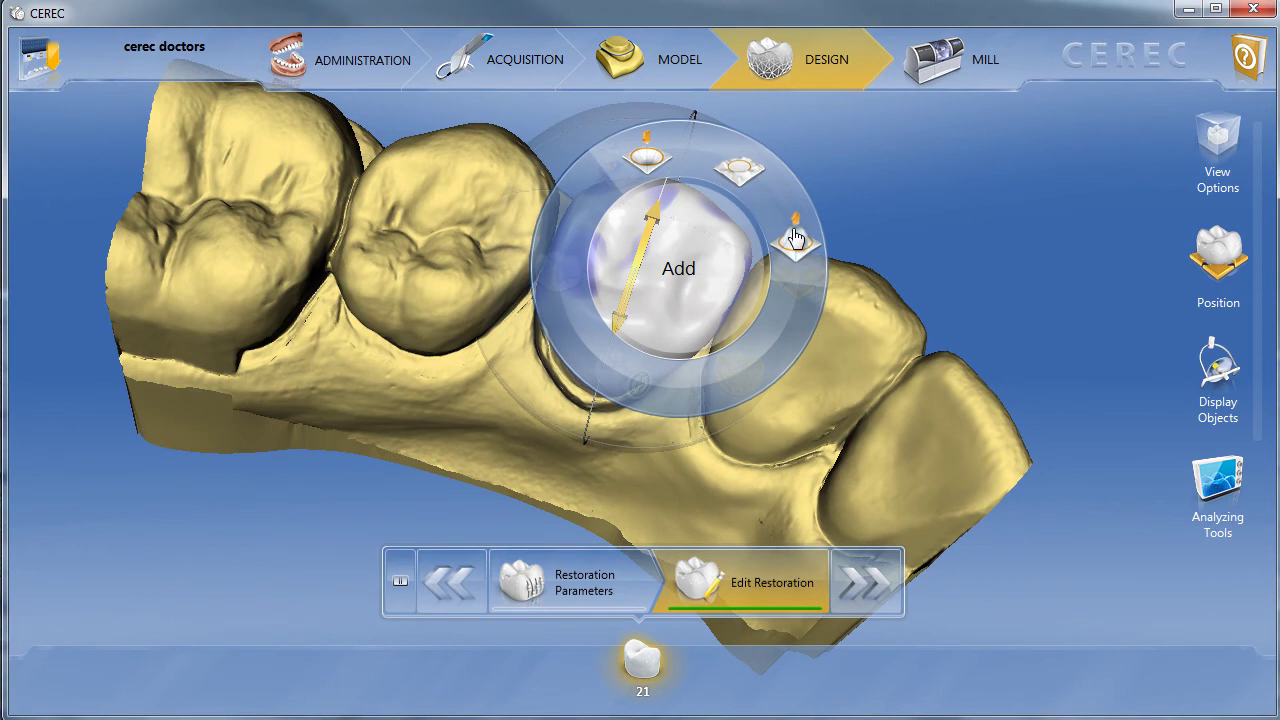
pyautogui.click(748, 340)
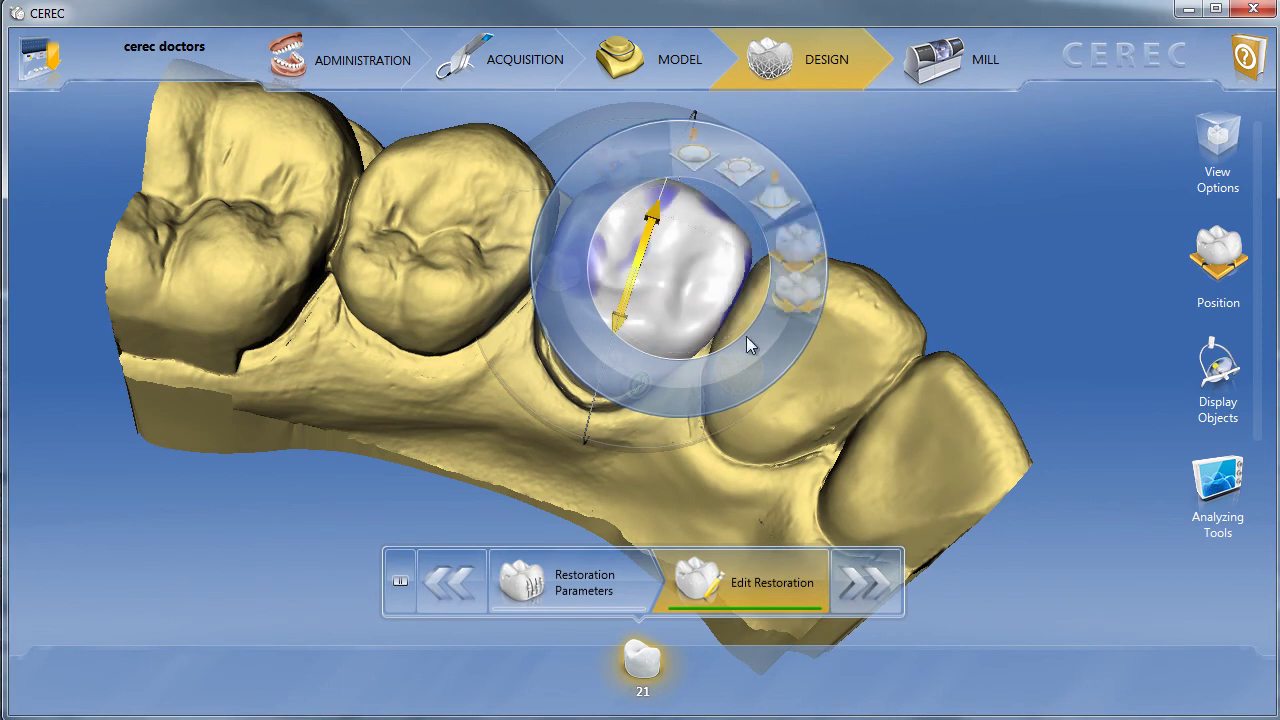
pyautogui.click(730, 385)
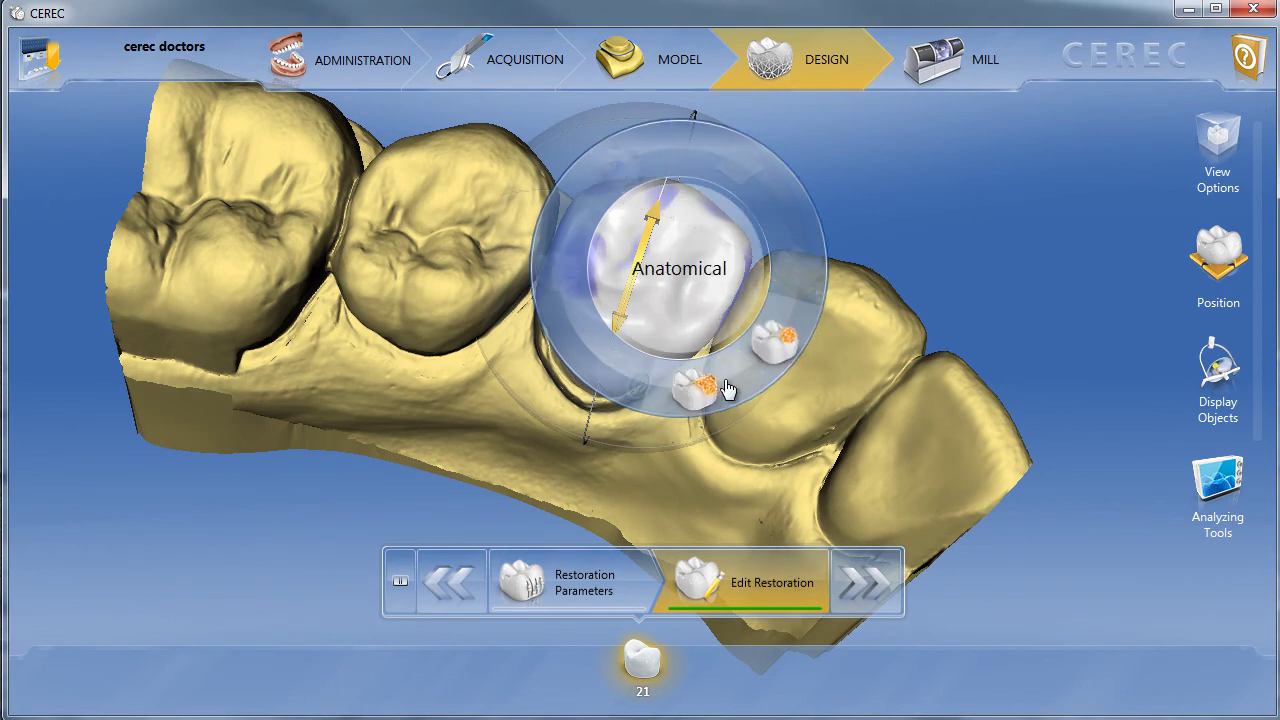
pyautogui.click(781, 350)
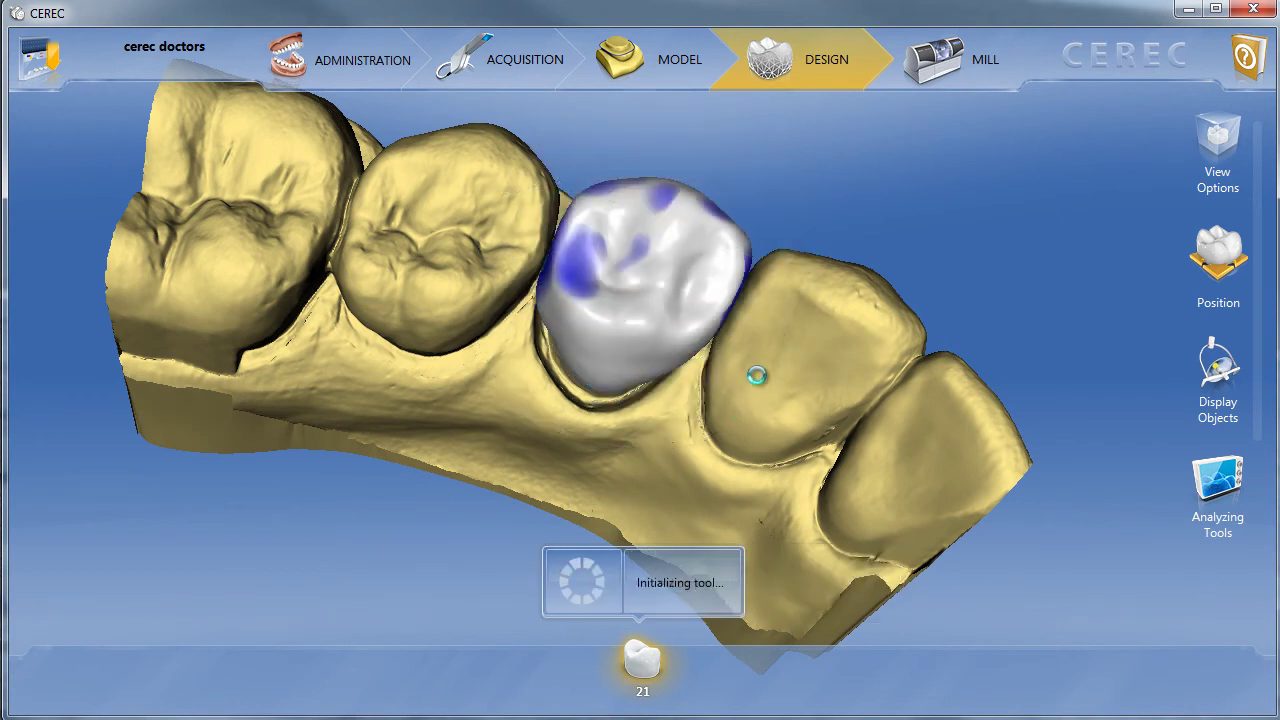
pyautogui.moveTo(781, 322); pyautogui.dragTo(705, 270, button='middle')
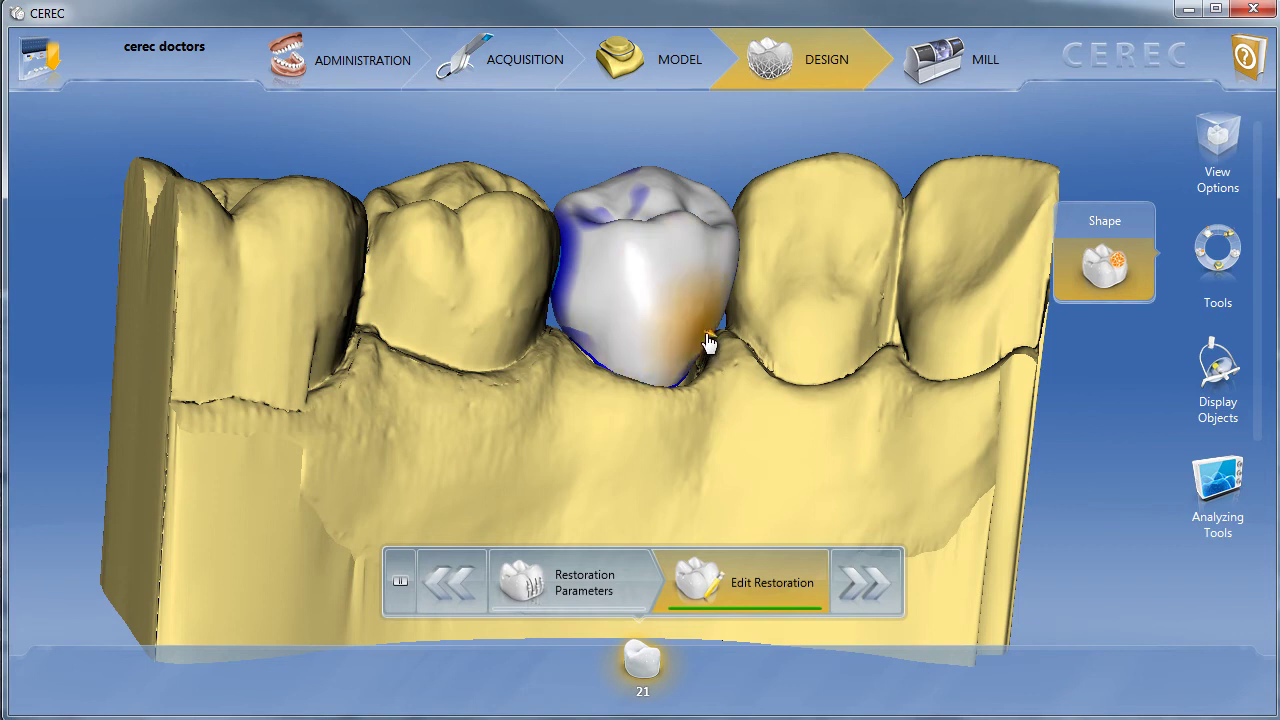
pyautogui.moveTo(1100, 232)
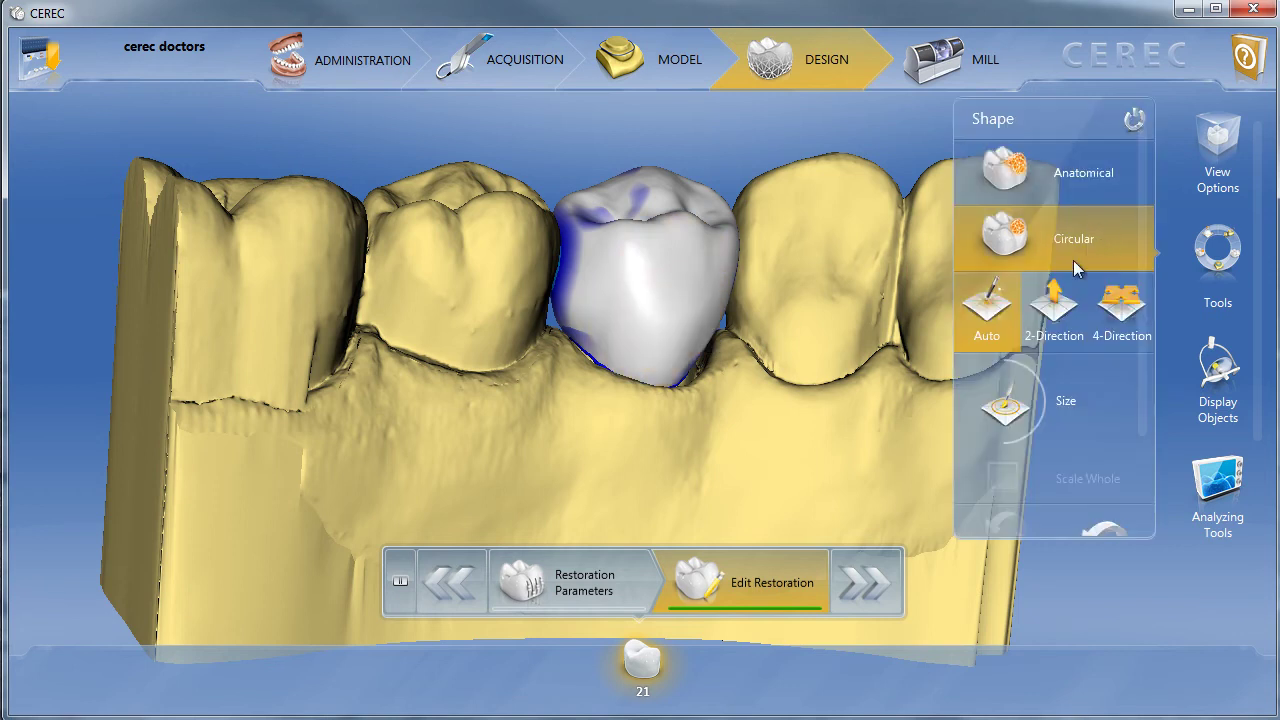
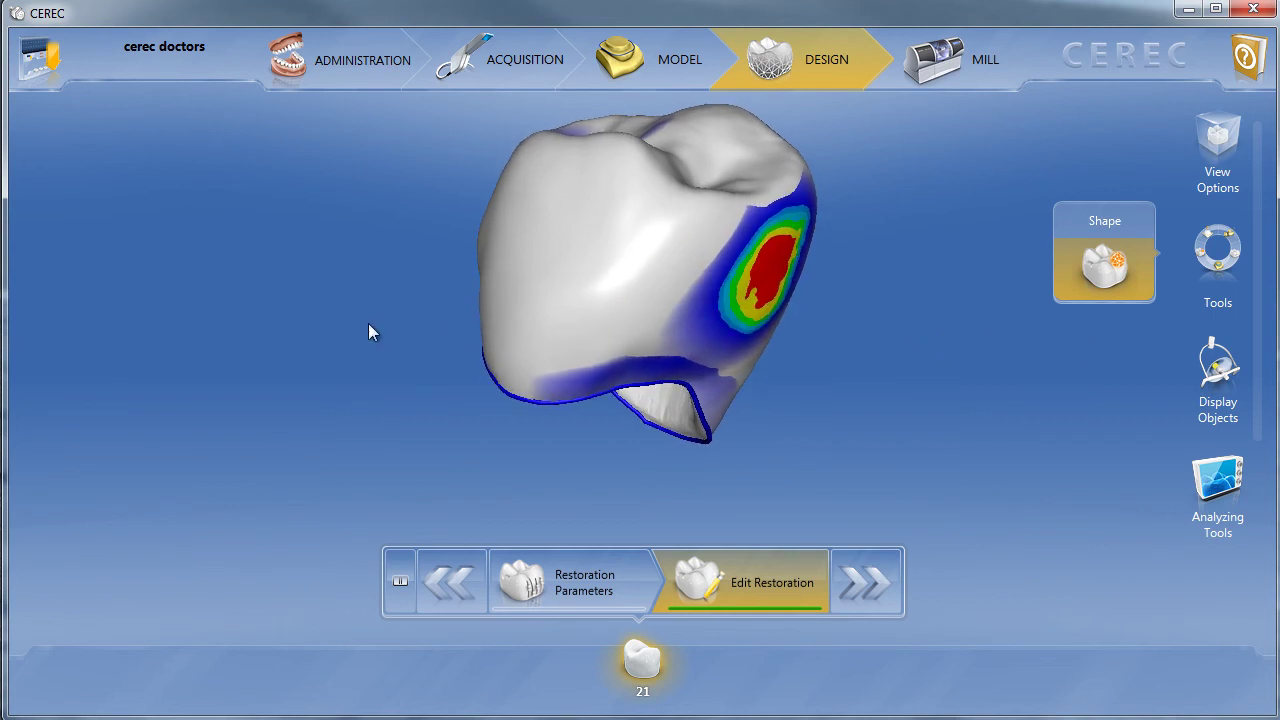
# Step: Reshape the left edge of crown 21 with the Form tool
pyautogui.moveTo(562, 320)
pyautogui.mouseDown(button='middle')
pyautogui.moveTo(831, 317)
pyautogui.moveTo(611, 314)
pyautogui.moveTo(571, 330)
pyautogui.moveTo(597, 346)
pyautogui.moveTo(614, 343)
pyautogui.moveTo(531, 209)
pyautogui.mouseUp(button='middle')
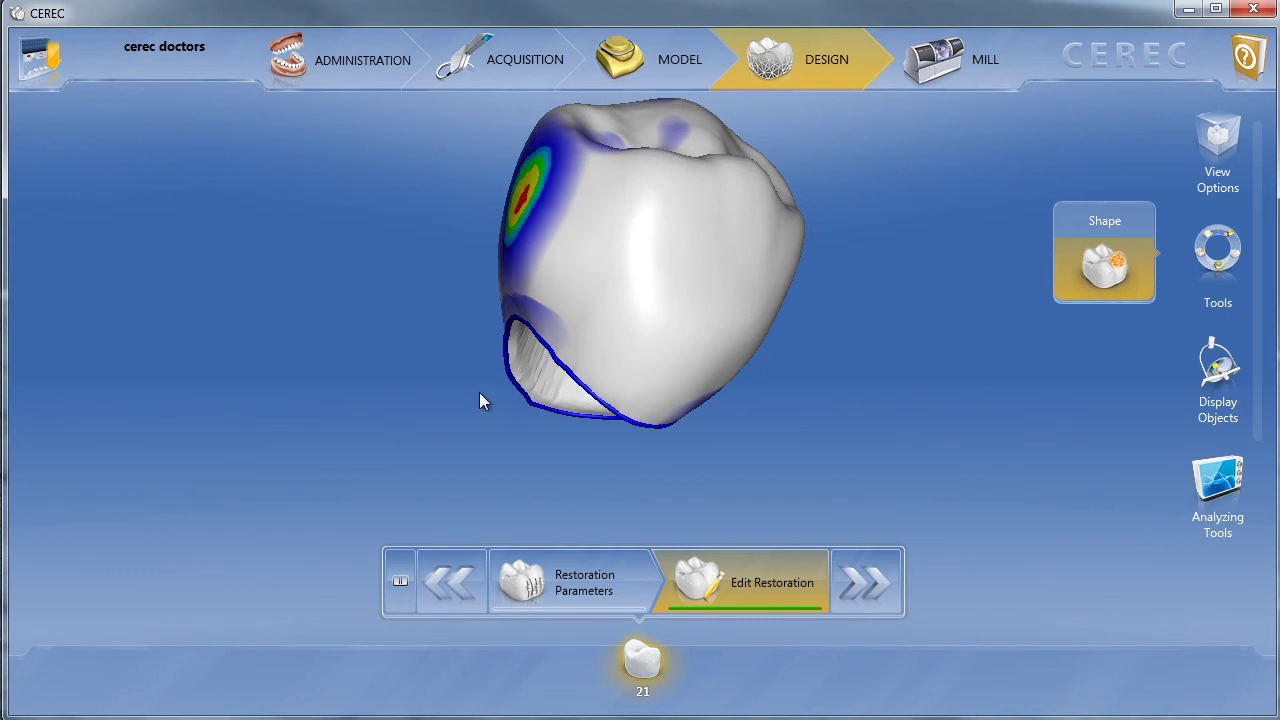
pyautogui.moveTo(400, 276); pyautogui.dragTo(483, 310, button='middle')
pyautogui.rightClick(528, 307)
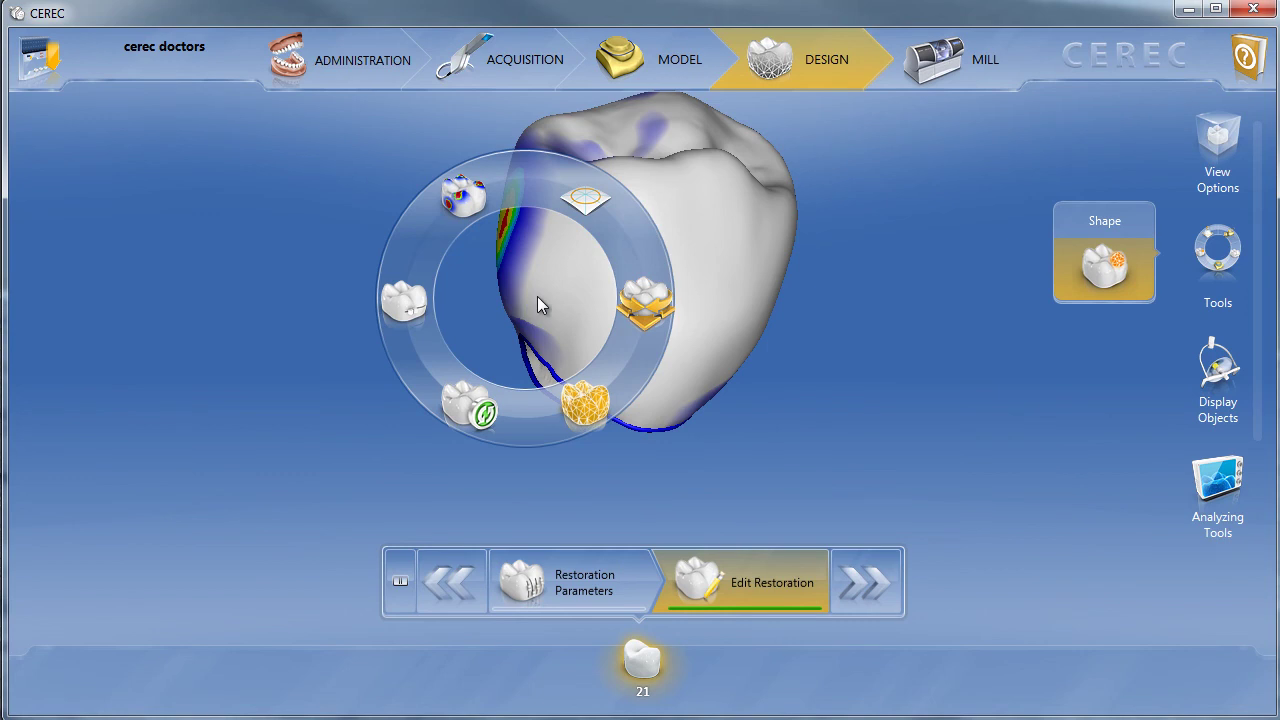
pyautogui.click(597, 198)
pyautogui.click(599, 203)
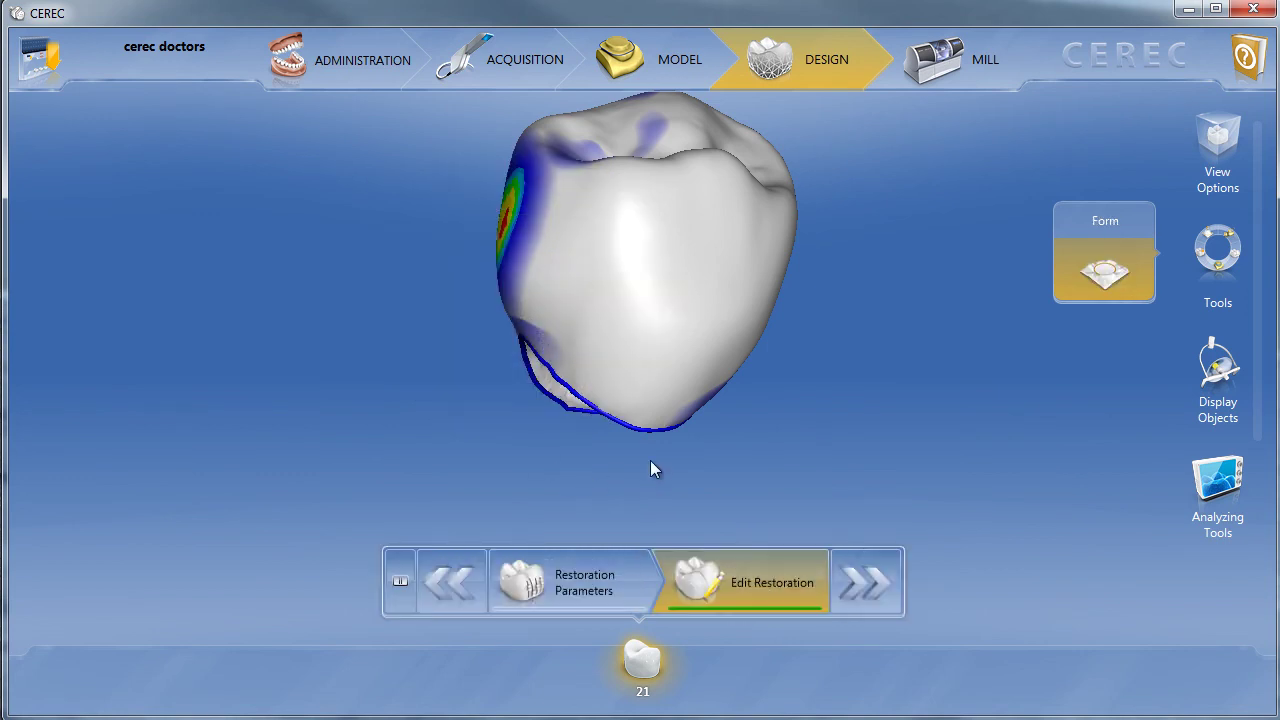
pyautogui.moveTo(651, 388)
pyautogui.mouseDown(button='middle')
pyautogui.moveTo(654, 365)
pyautogui.moveTo(654, 395)
pyautogui.mouseUp(button='middle')
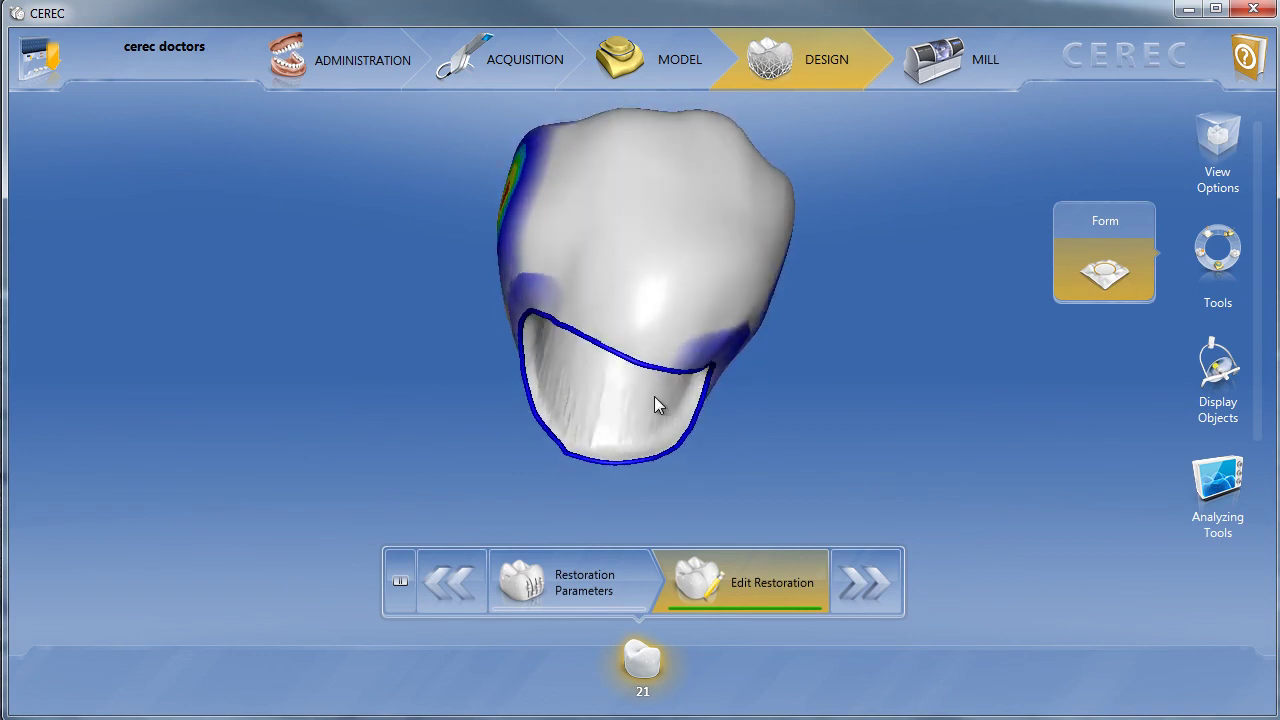
pyautogui.moveTo(515, 277); pyautogui.dragTo(520, 351)
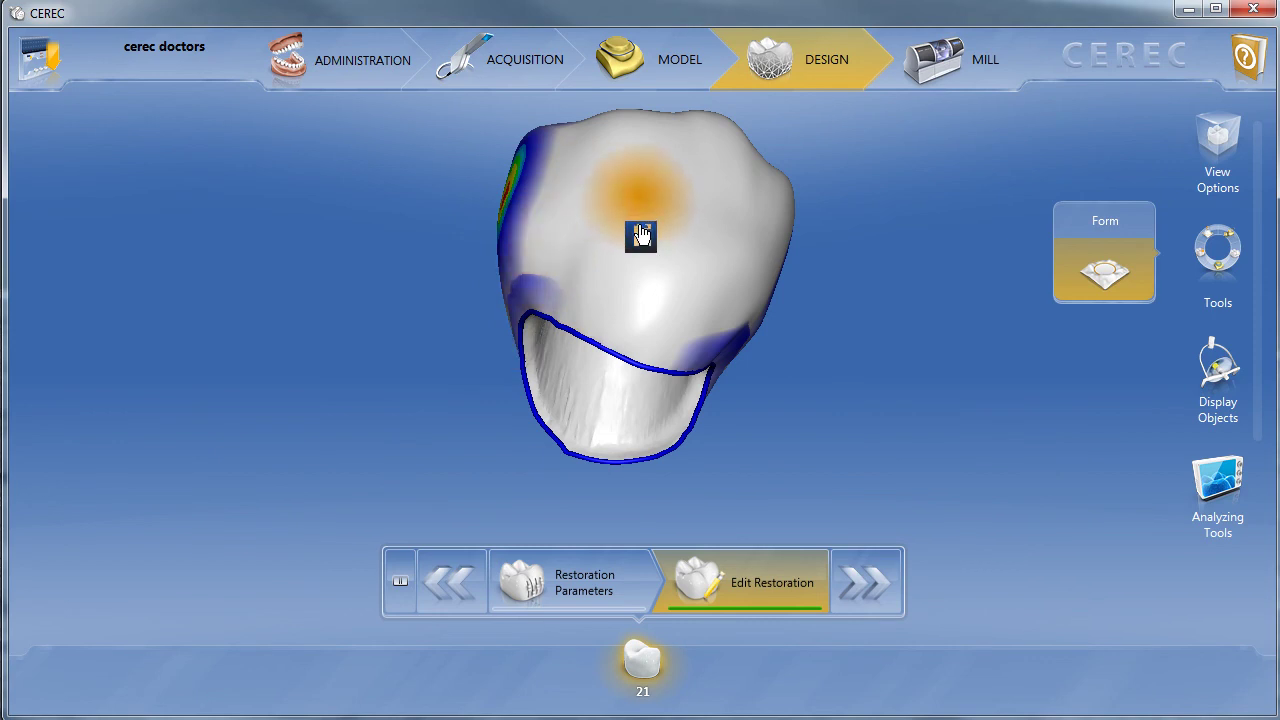
# Step: Sculpt the crown's top centre and the surface near its left side
pyautogui.moveTo(642, 254)
pyautogui.mouseDown()
pyautogui.moveTo(645, 110)
pyautogui.moveTo(647, 238)
pyautogui.moveTo(646, 202)
pyautogui.mouseUp()
pyautogui.moveTo(1071, 223)
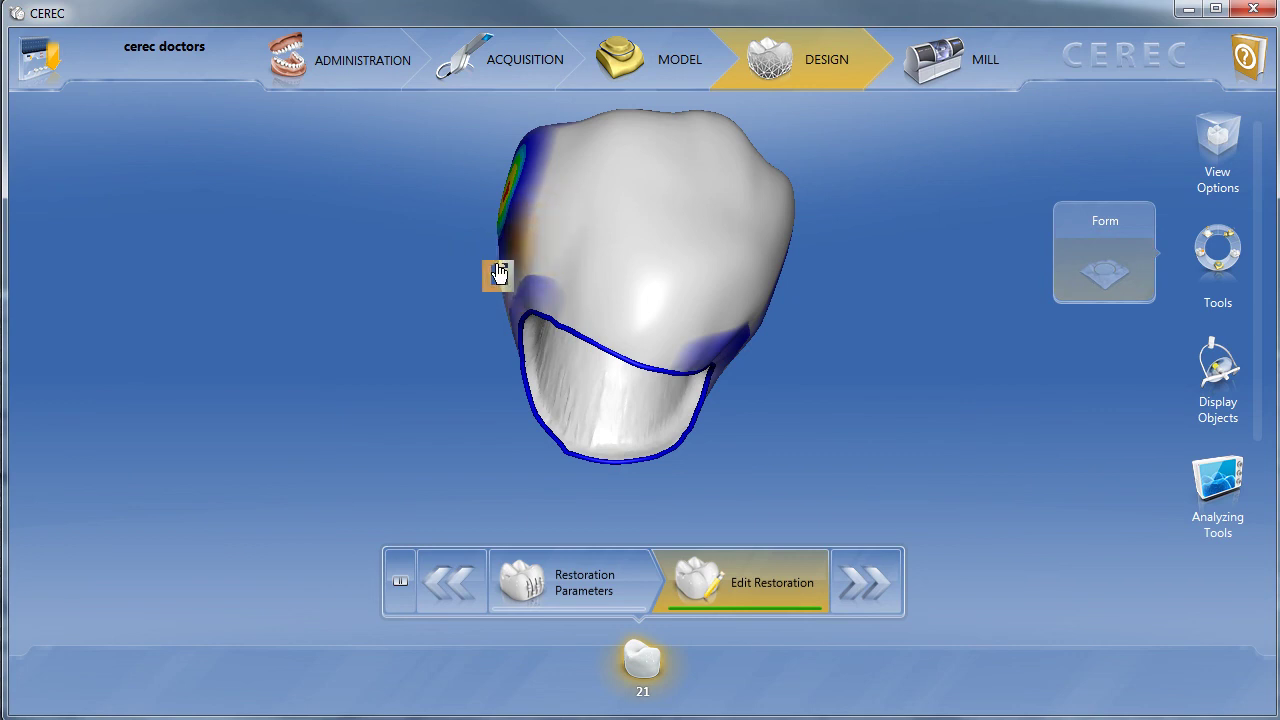
pyautogui.moveTo(459, 358)
pyautogui.mouseDown(button='middle')
pyautogui.moveTo(468, 390)
pyautogui.moveTo(463, 374)
pyautogui.mouseUp(button='middle')
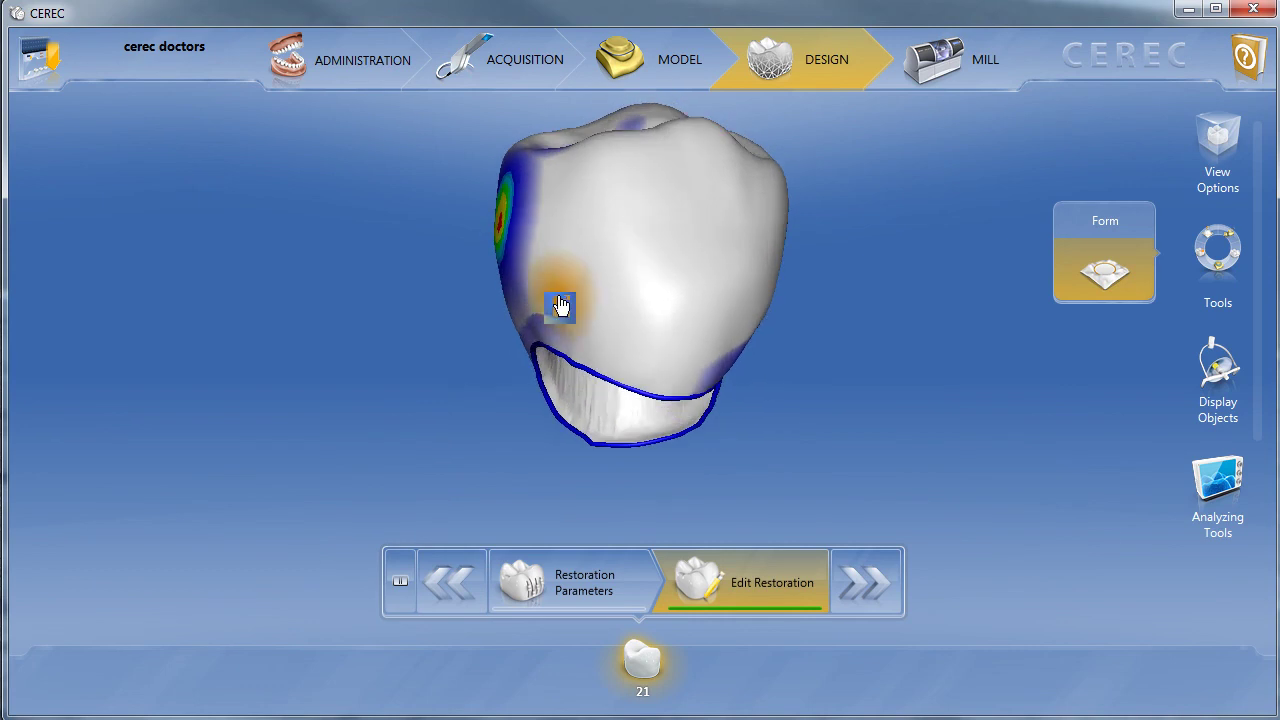
pyautogui.moveTo(677, 198)
pyautogui.mouseDown()
pyautogui.moveTo(677, 180)
pyautogui.moveTo(683, 289)
pyautogui.moveTo(945, 284)
pyautogui.moveTo(1224, 374)
pyautogui.mouseUp()
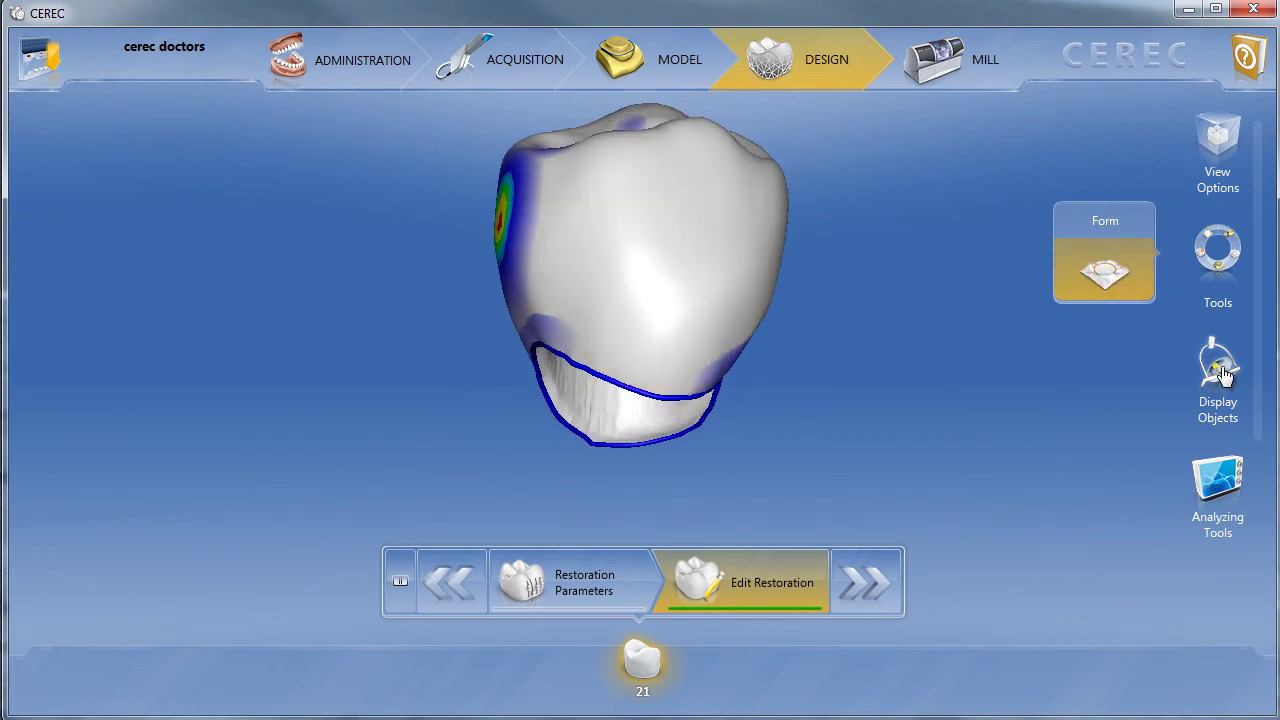
# Step: Show the Lower Jaw model and turn it to a side view of crown 21
pyautogui.click(1224, 374)
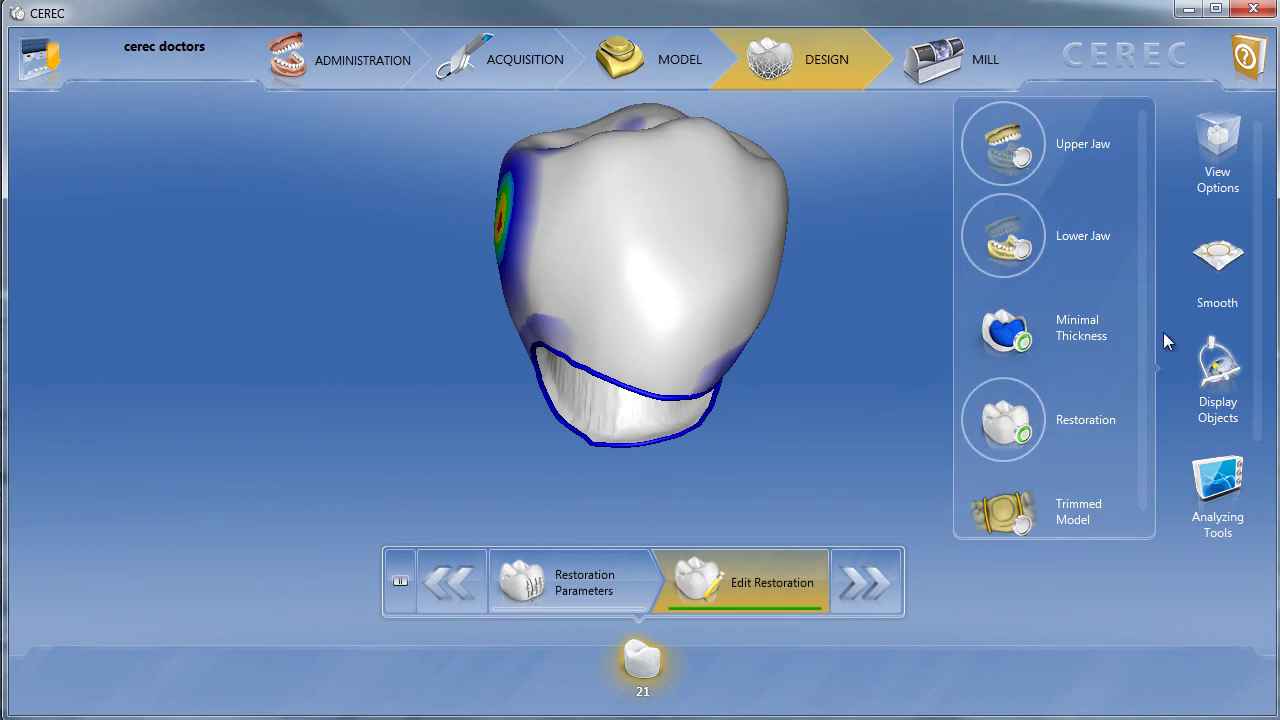
pyautogui.click(1019, 222)
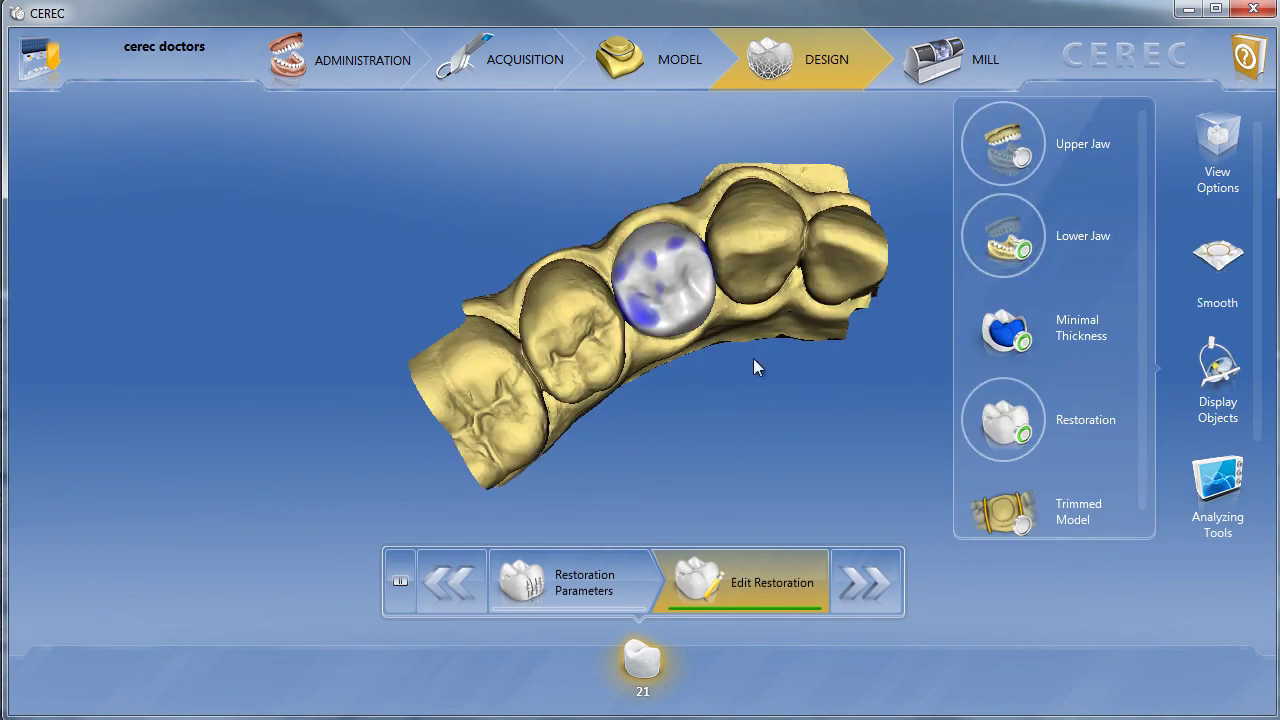
pyautogui.scroll(5, 753, 358)
pyautogui.moveTo(713, 449); pyautogui.dragTo(671, 451, button='middle')
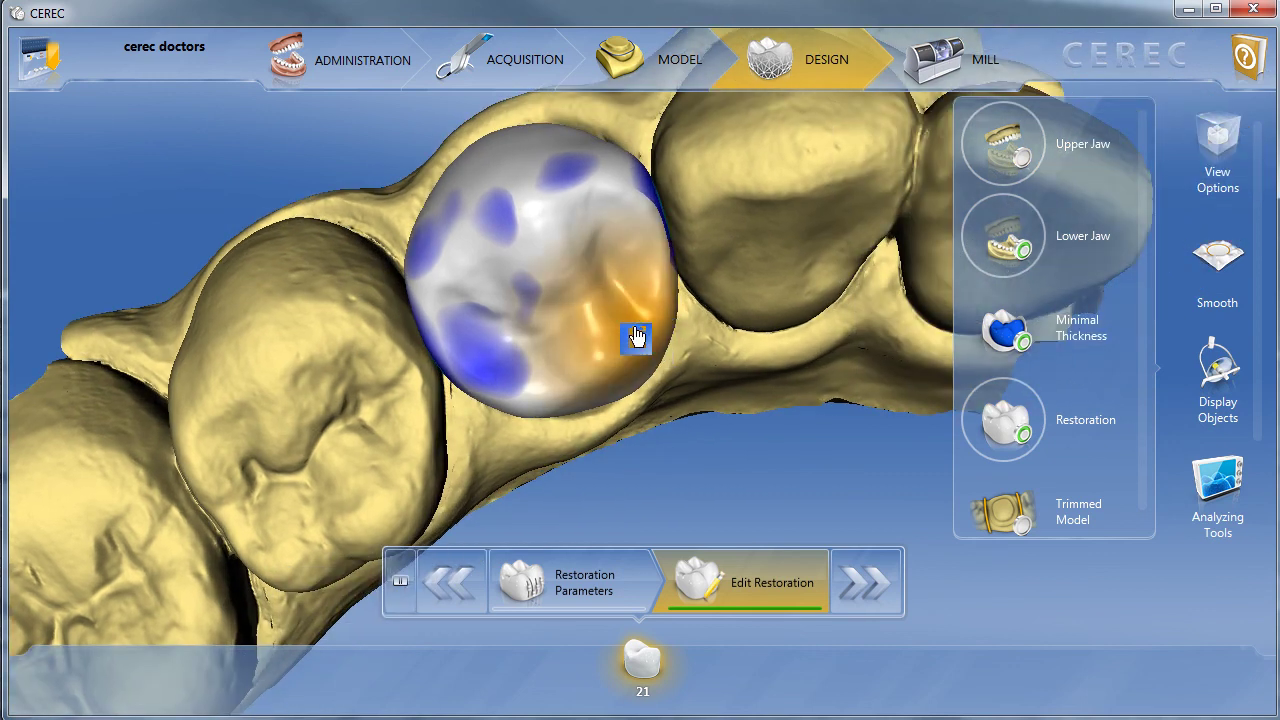
pyautogui.scroll(-2, 643, 360)
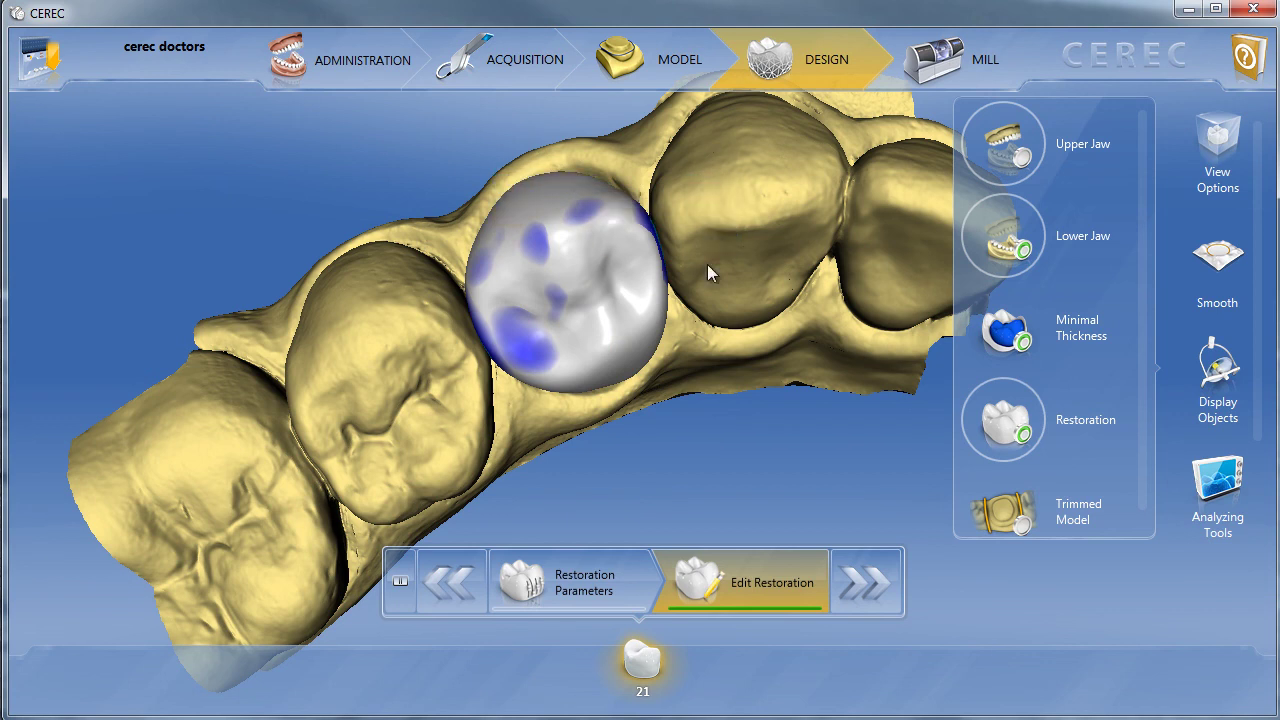
pyautogui.moveTo(742, 277); pyautogui.dragTo(749, 245, button='middle')
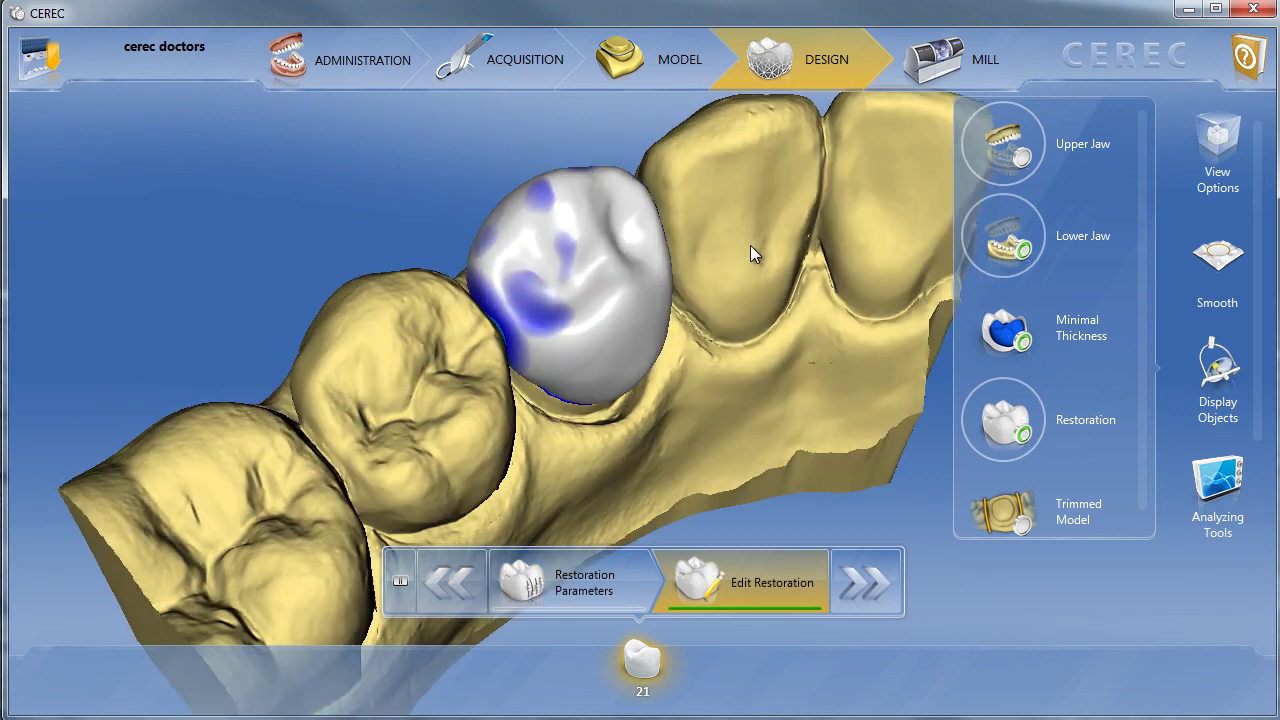
# Step: Add material along crown 21's upper edge with the Add tool, then view it from above
pyautogui.click(541, 205)
pyautogui.click(604, 140)
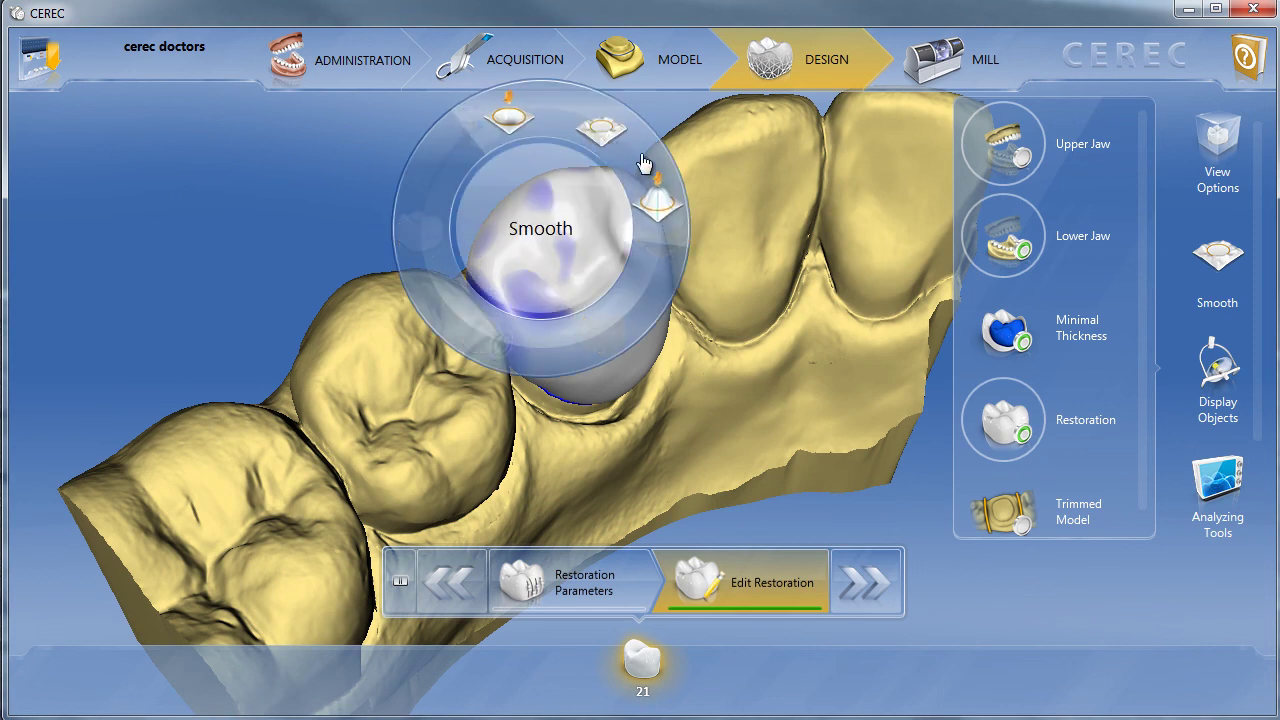
pyautogui.click(661, 198)
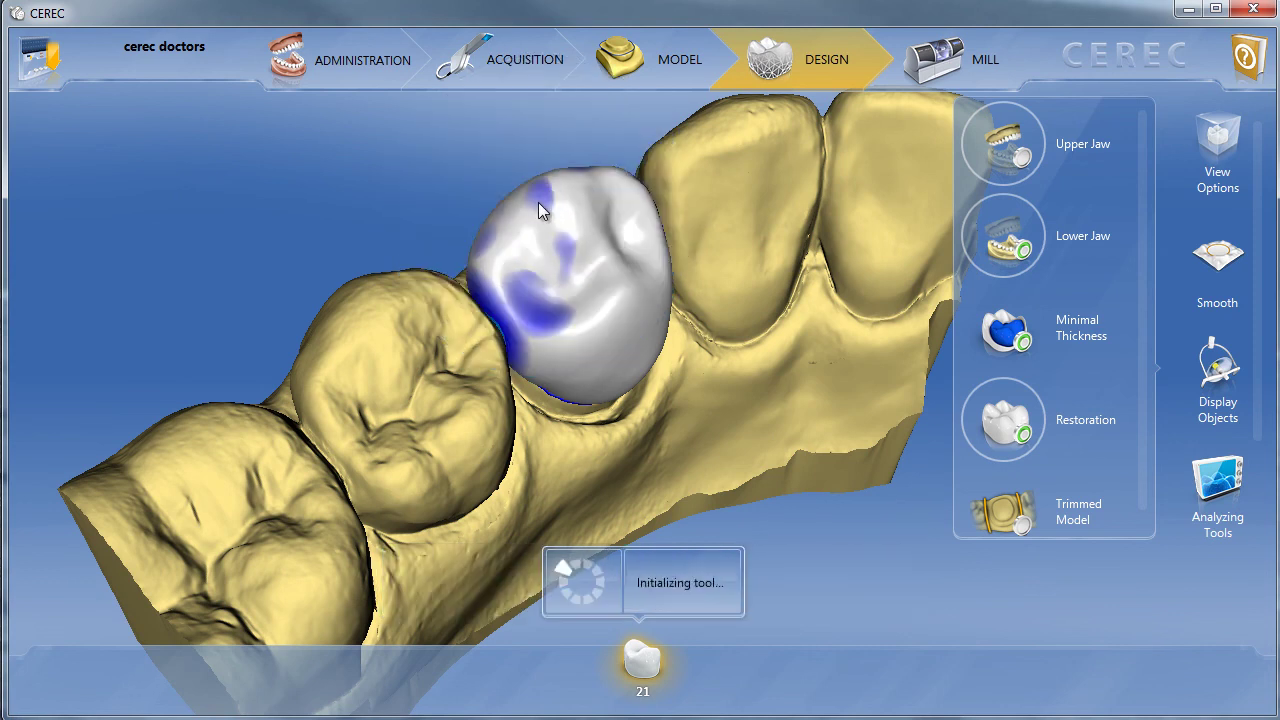
pyautogui.moveTo(541, 205)
pyautogui.mouseDown()
pyautogui.moveTo(526, 211)
pyautogui.moveTo(531, 202)
pyautogui.moveTo(541, 244)
pyautogui.moveTo(524, 322)
pyautogui.moveTo(543, 323)
pyautogui.mouseUp()
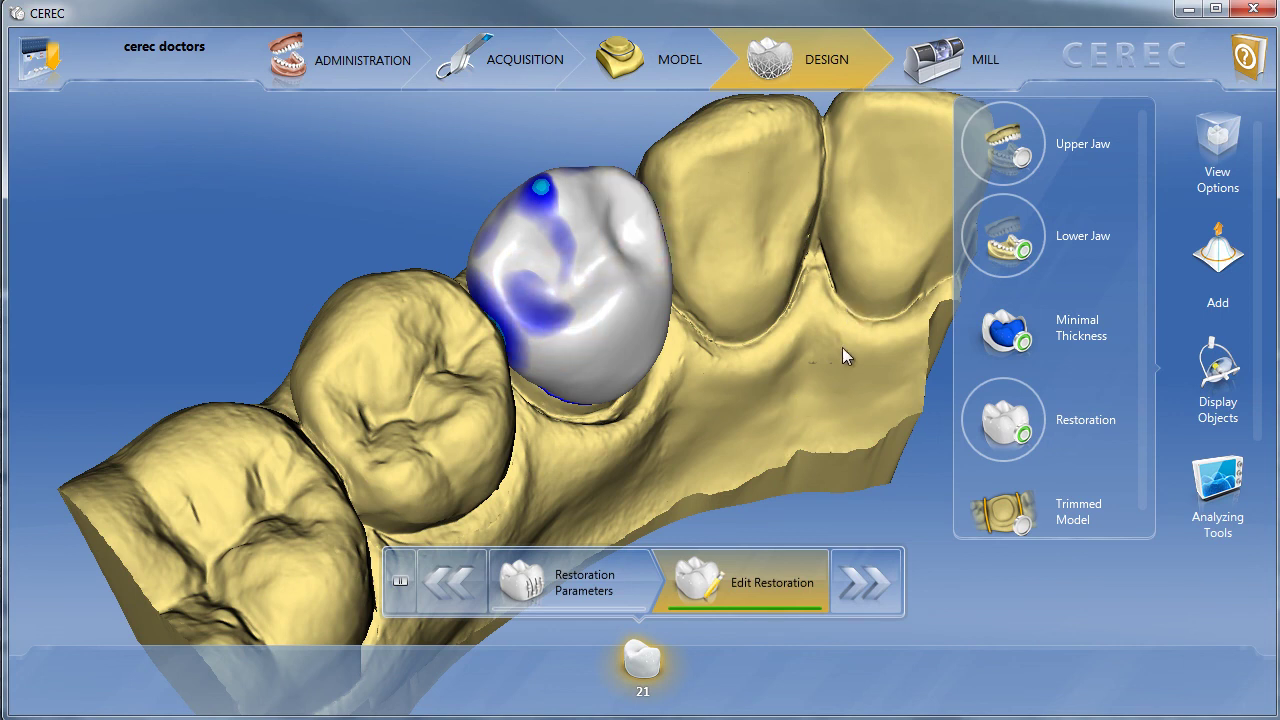
pyautogui.moveTo(829, 408); pyautogui.dragTo(816, 447, button='middle')
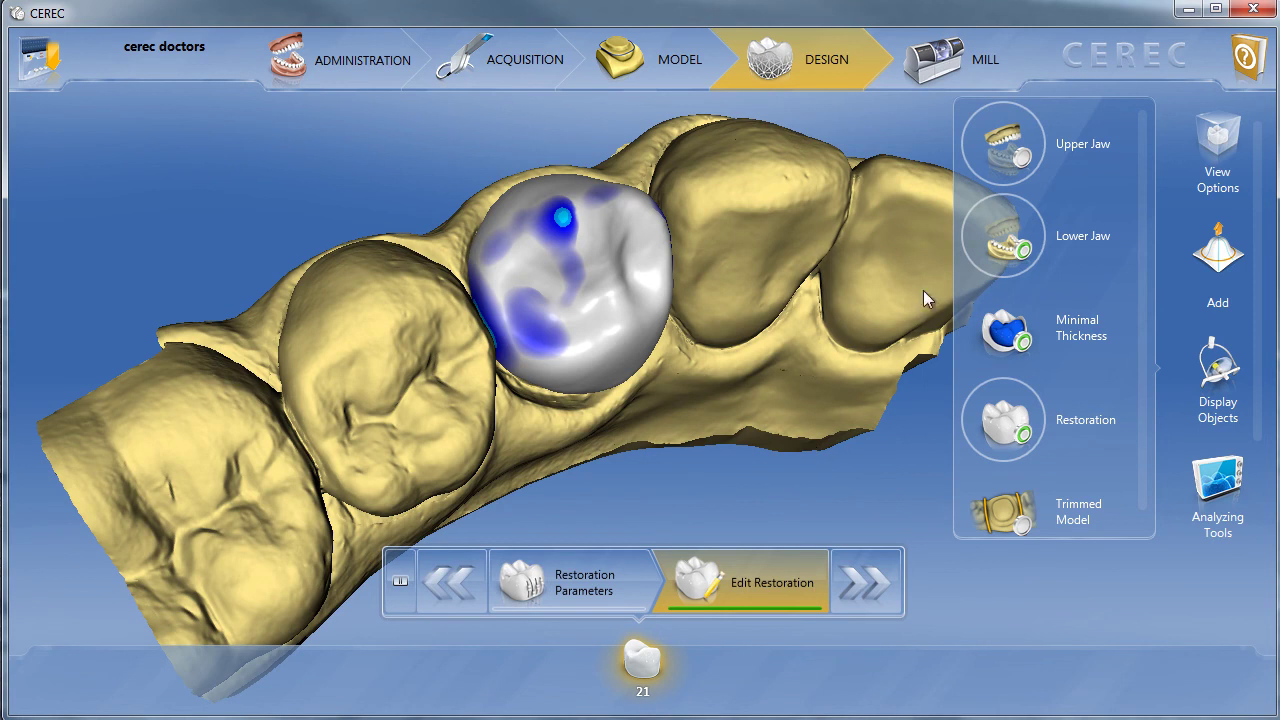
pyautogui.moveTo(646, 458); pyautogui.dragTo(603, 456, button='middle')
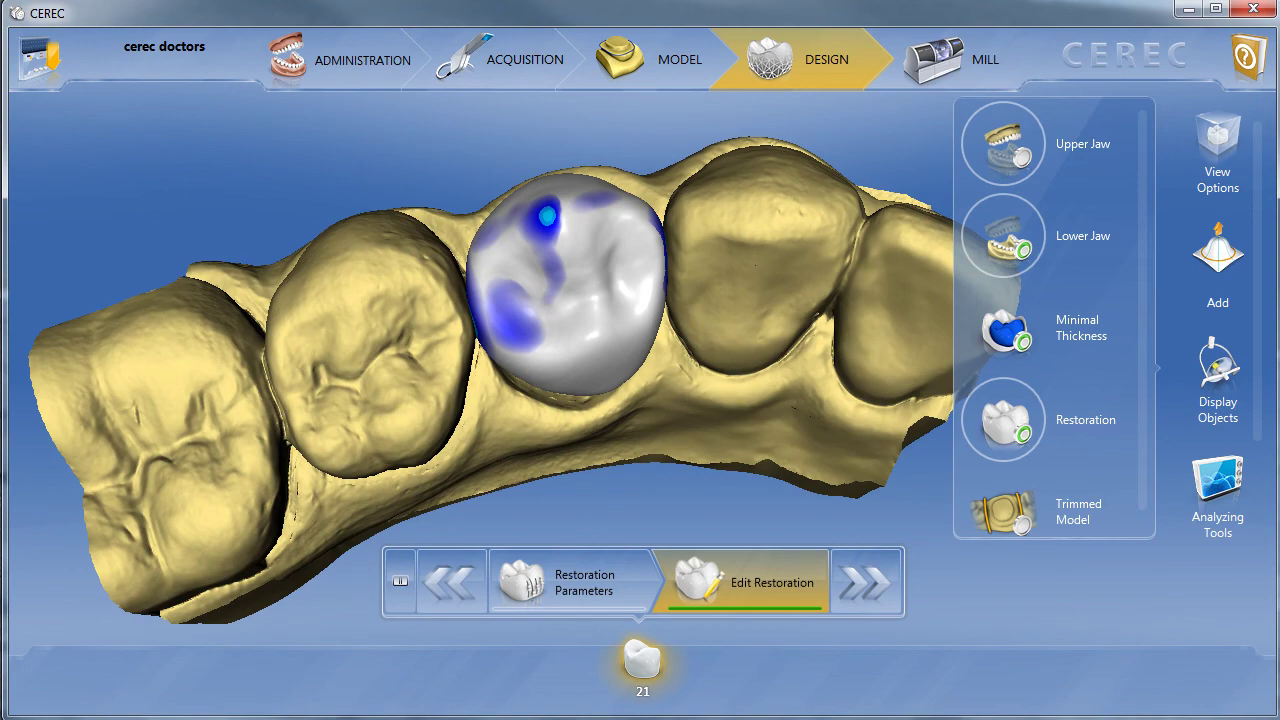